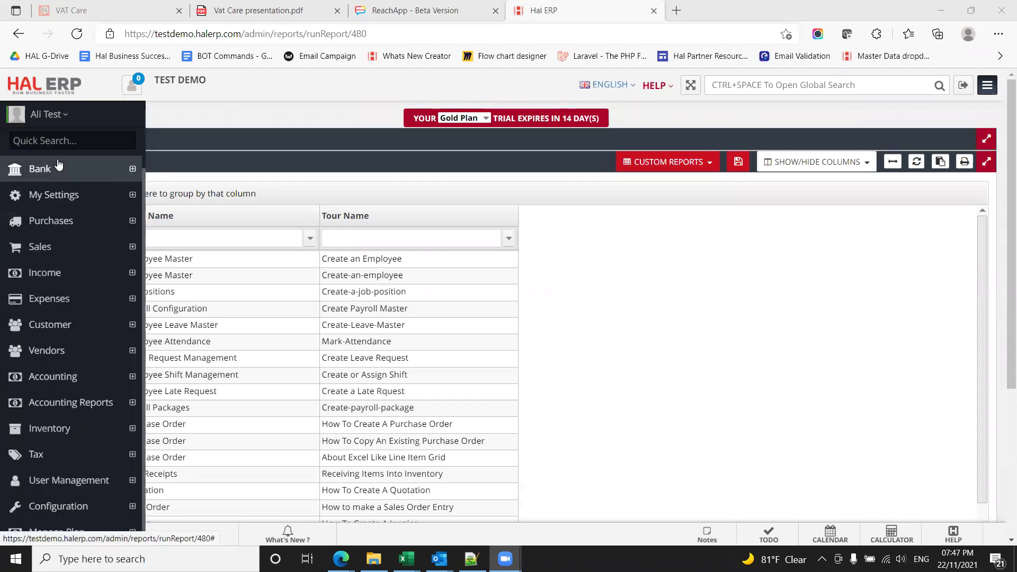
# - Keep the navigation menu expanded and open the list of user accounts under User Management
pyautogui.click(988, 86)
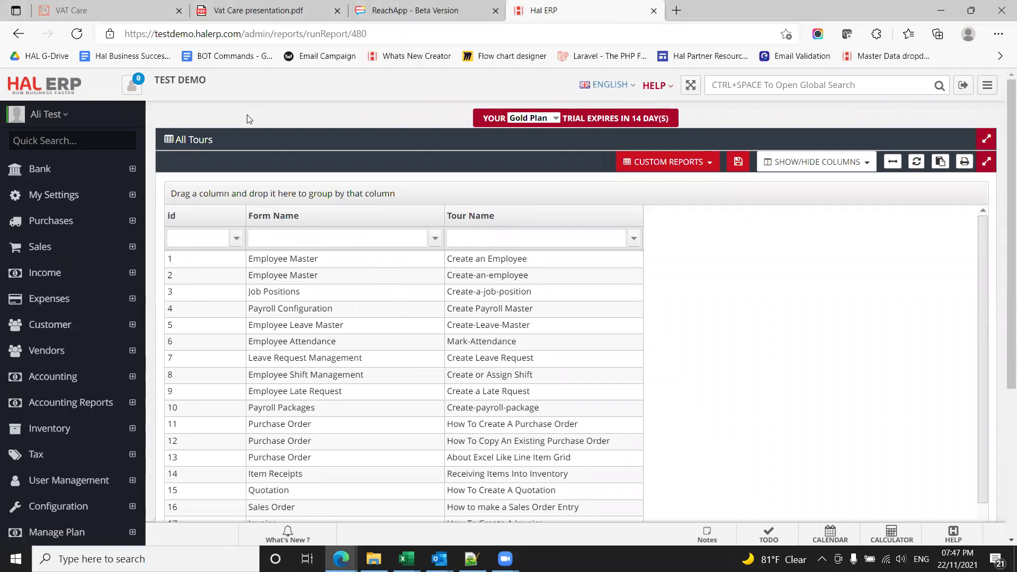
pyautogui.scroll(-3, 21, 403)
pyautogui.click(63, 480)
pyautogui.click(61, 507)
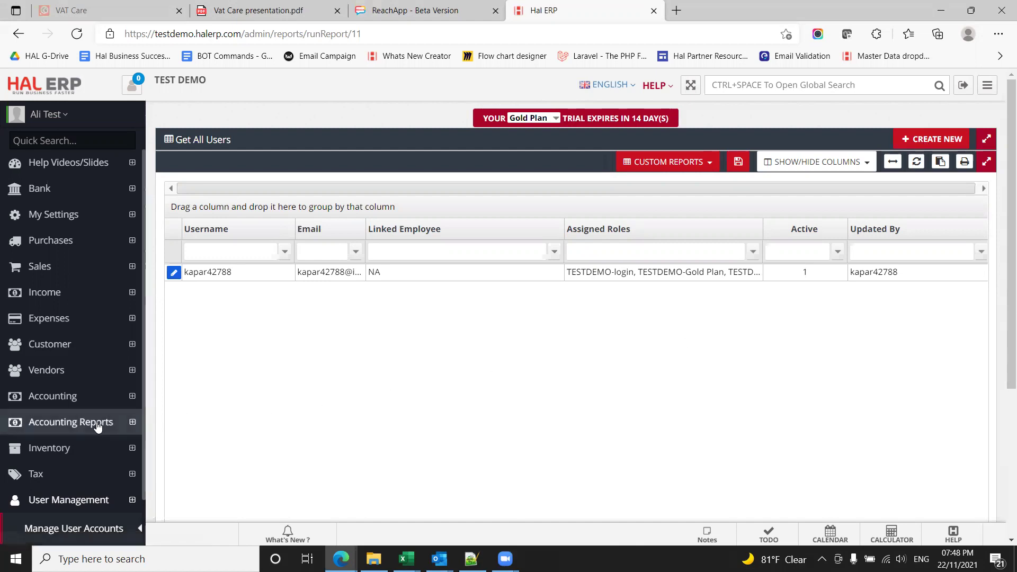
# - Open the company details in the configuration section and change the company name to TEST DEMO Co. Est
pyautogui.scroll(-1, 8, 411)
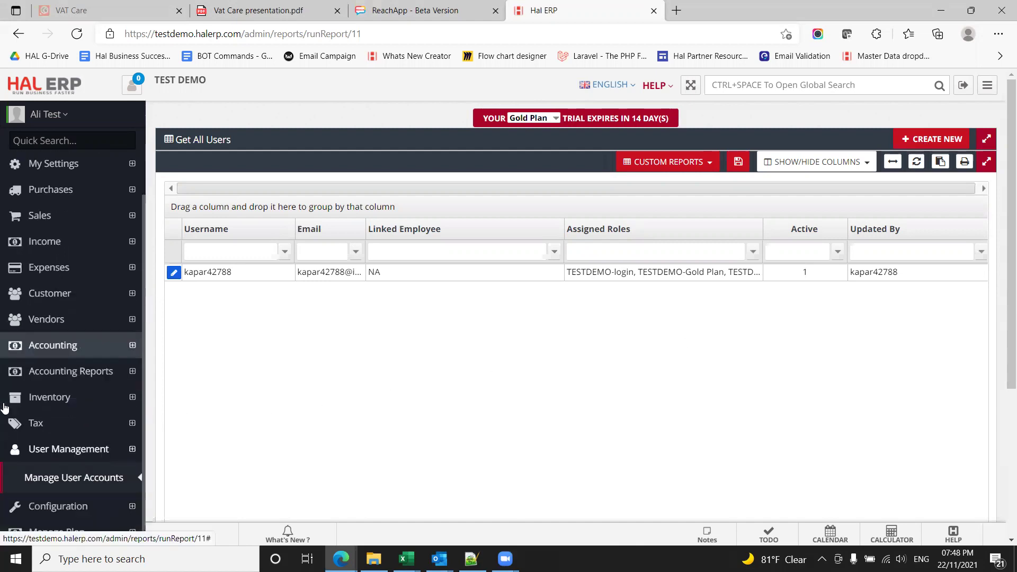
pyautogui.click(68, 507)
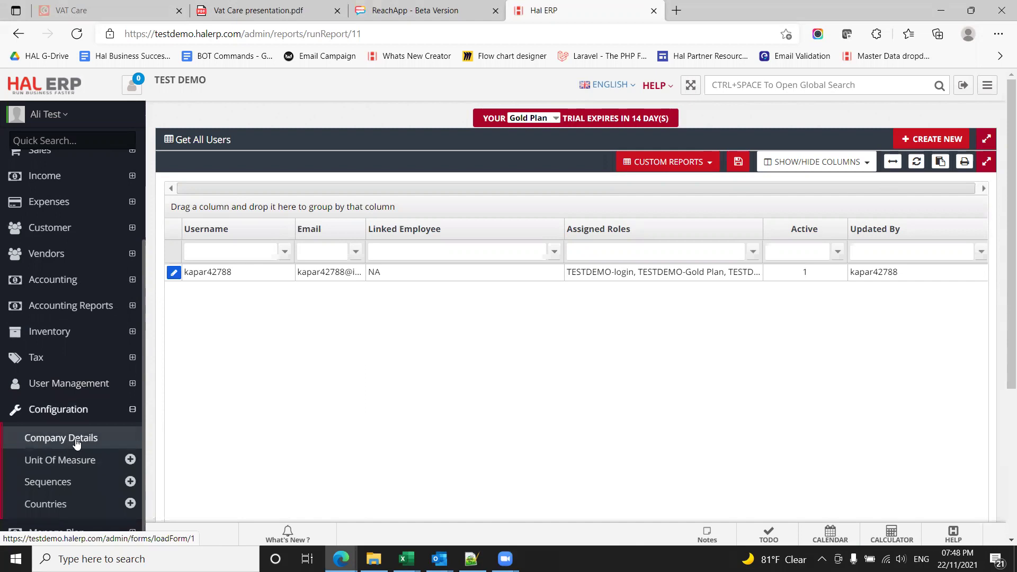
pyautogui.click(76, 444)
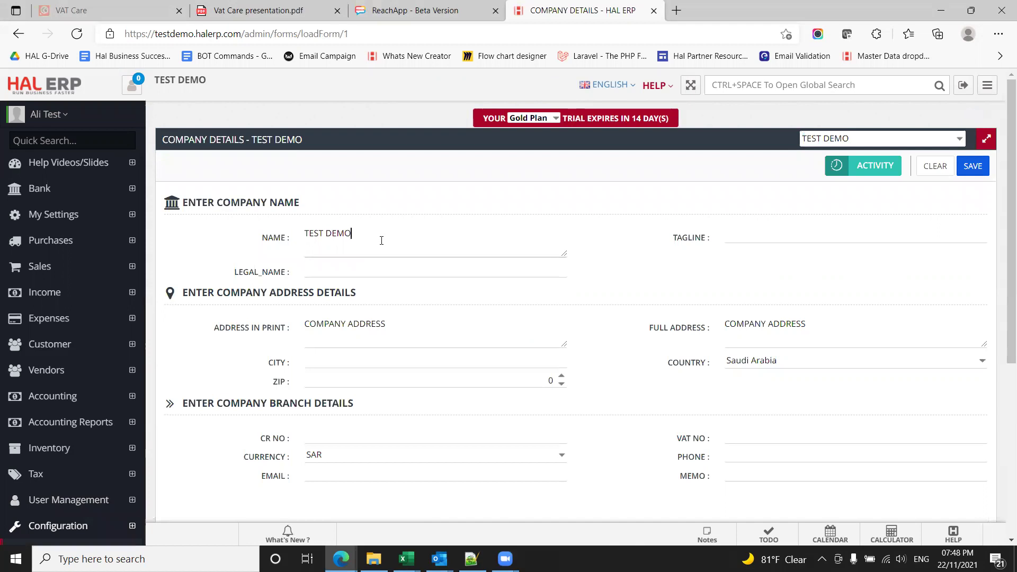
pyautogui.write('DEMO Co. Est.')
# - Set the company's address in print to Riyadh and its full address to Riyadh KSA
pyautogui.click(393, 323)
pyautogui.tripleClick(394, 322)
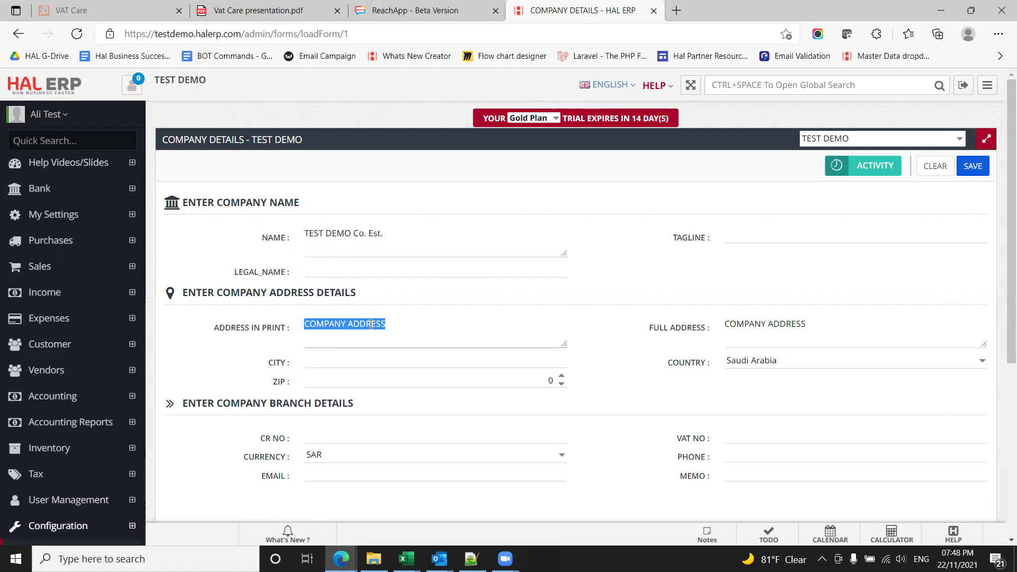
pyautogui.write('Riyadh')
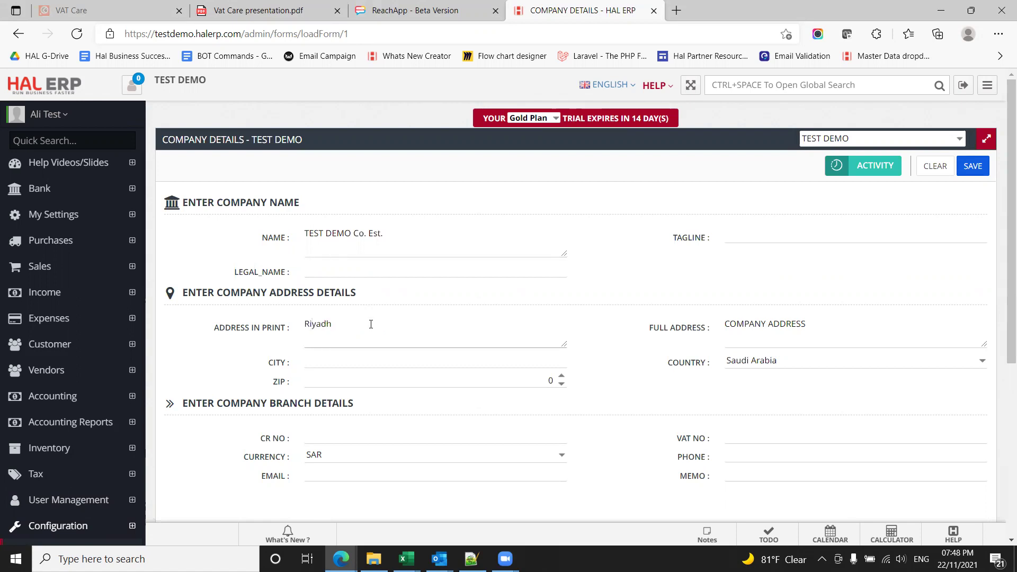
pyautogui.press('Tab')
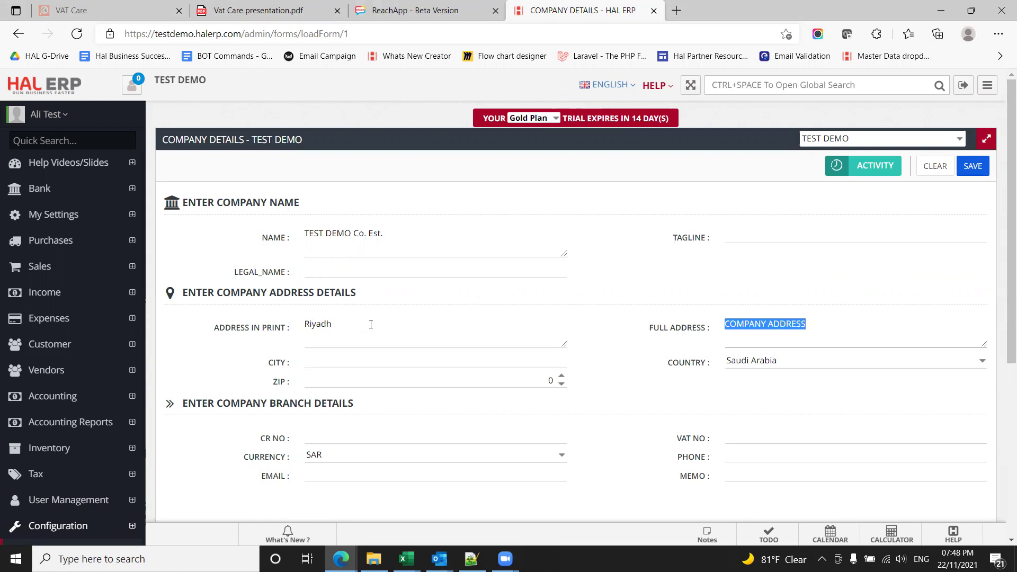
pyautogui.write('Riyadh KSA')
pyautogui.press('Tab')
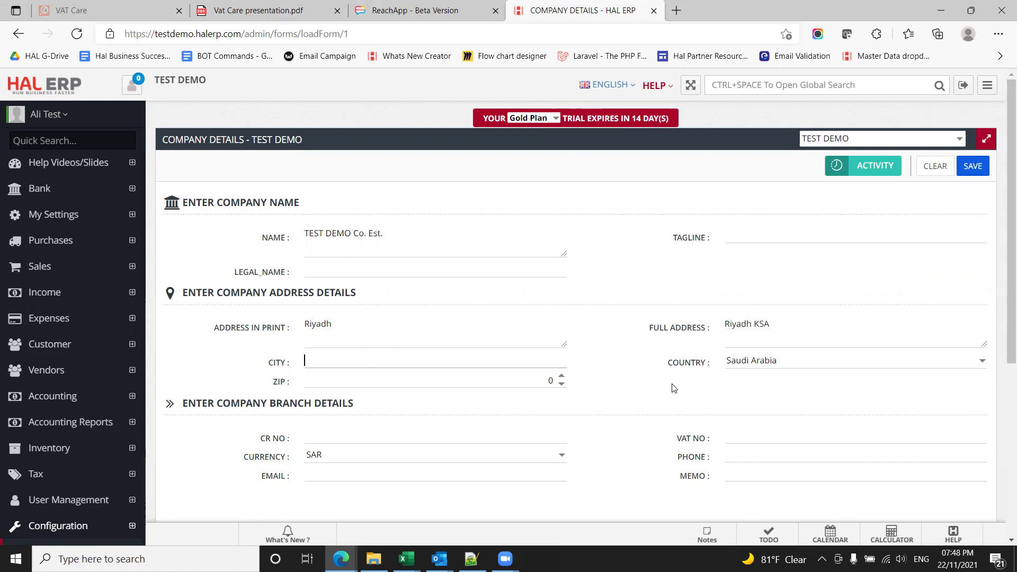
# - Enter the company's CR number and VAT number in the branch details and save the company record
pyautogui.scroll(-3, 741, 409)
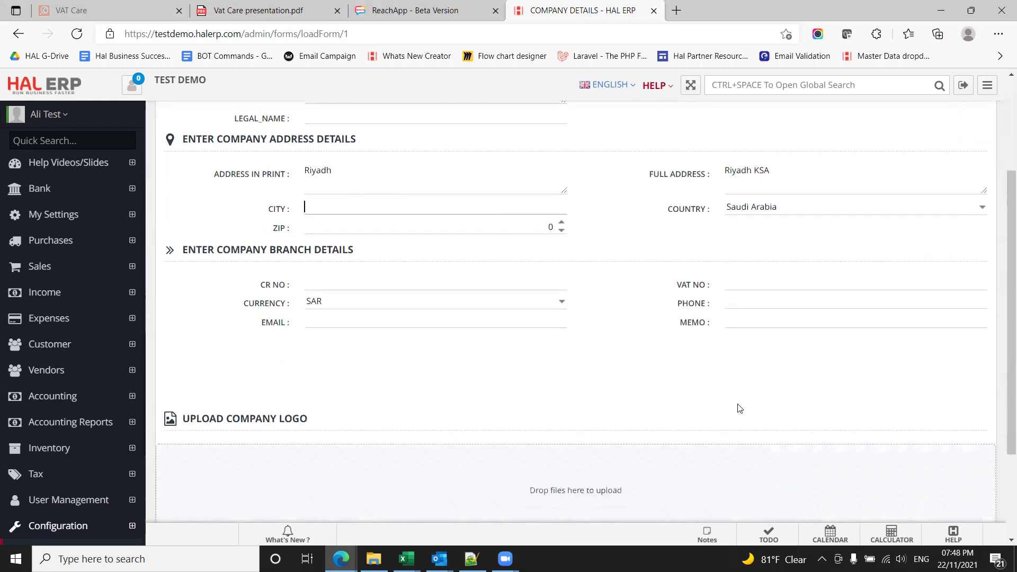
pyautogui.click(341, 285)
pyautogui.write('1010101abc')
pyautogui.press('Tab')
pyautogui.write('10101301012')
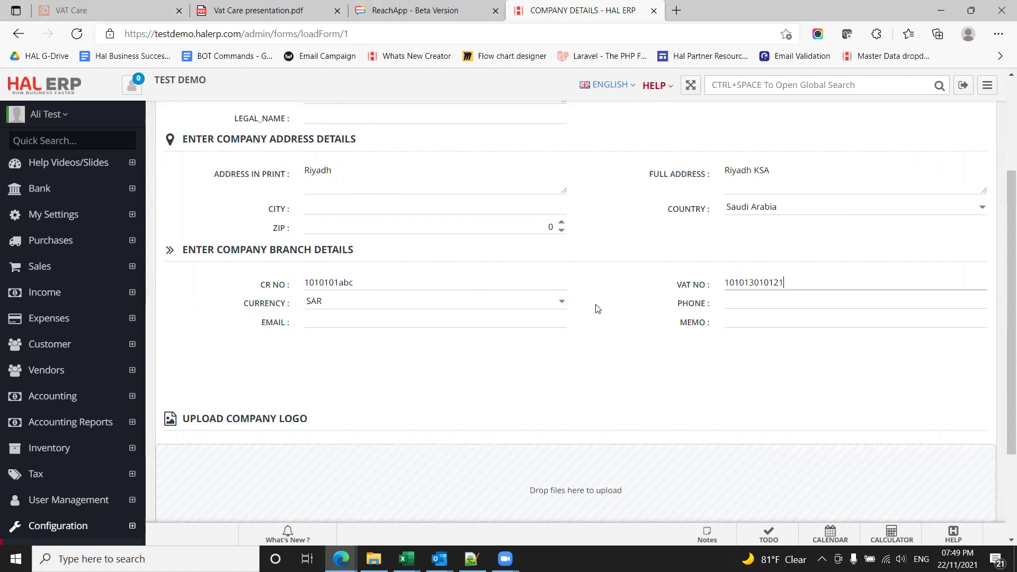
pyautogui.scroll(-3, 597, 307)
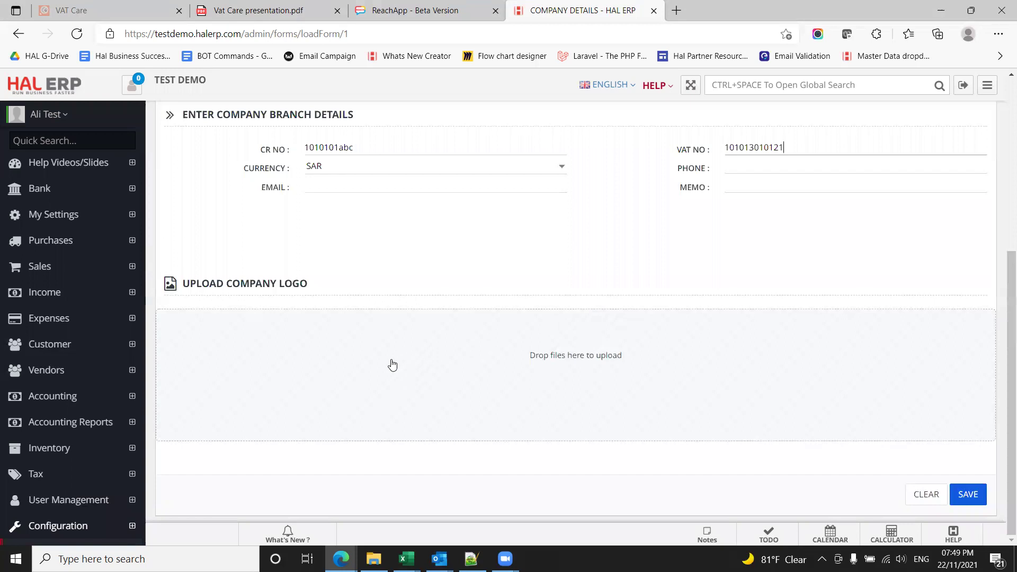
pyautogui.click(968, 494)
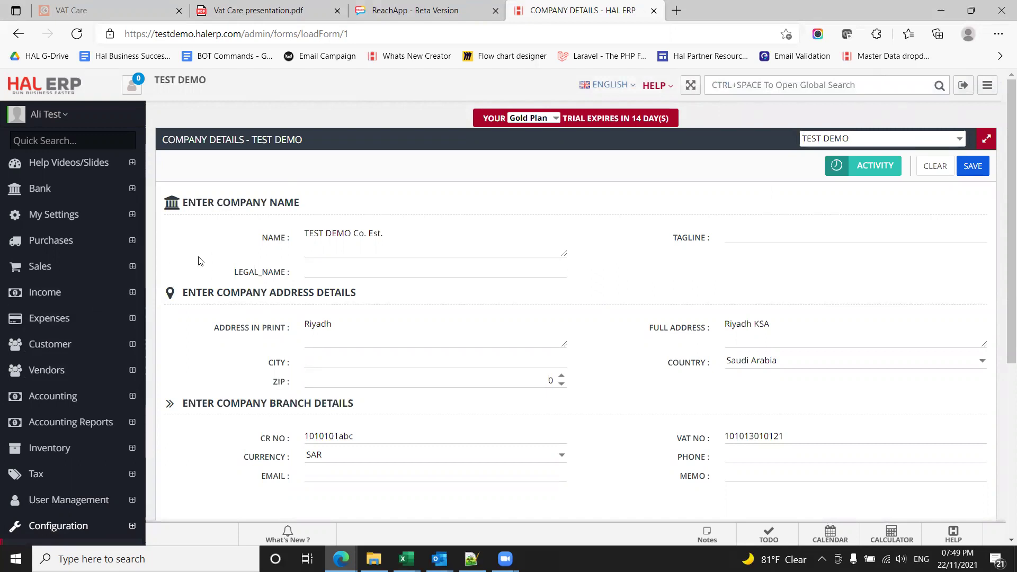
# - Start a new customer from the customer list and name it XYZ Trading Co
pyautogui.click(47, 347)
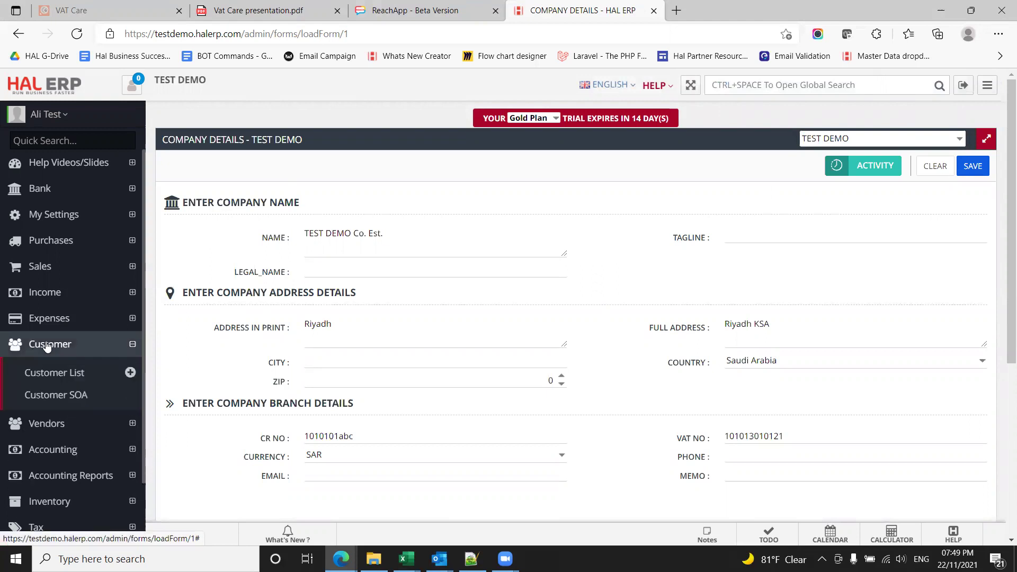
pyautogui.click(55, 373)
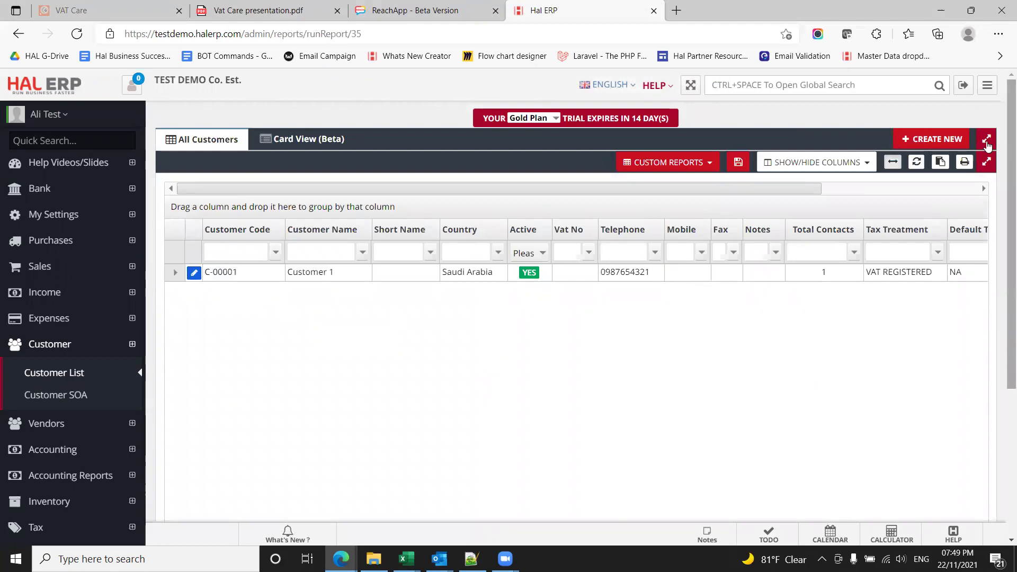
pyautogui.click(932, 143)
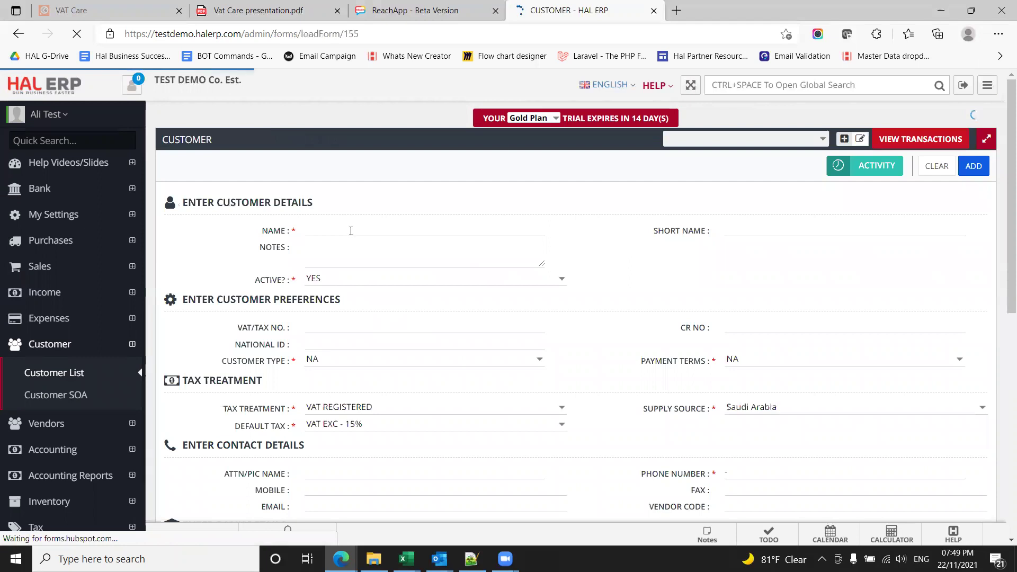
pyautogui.click(351, 230)
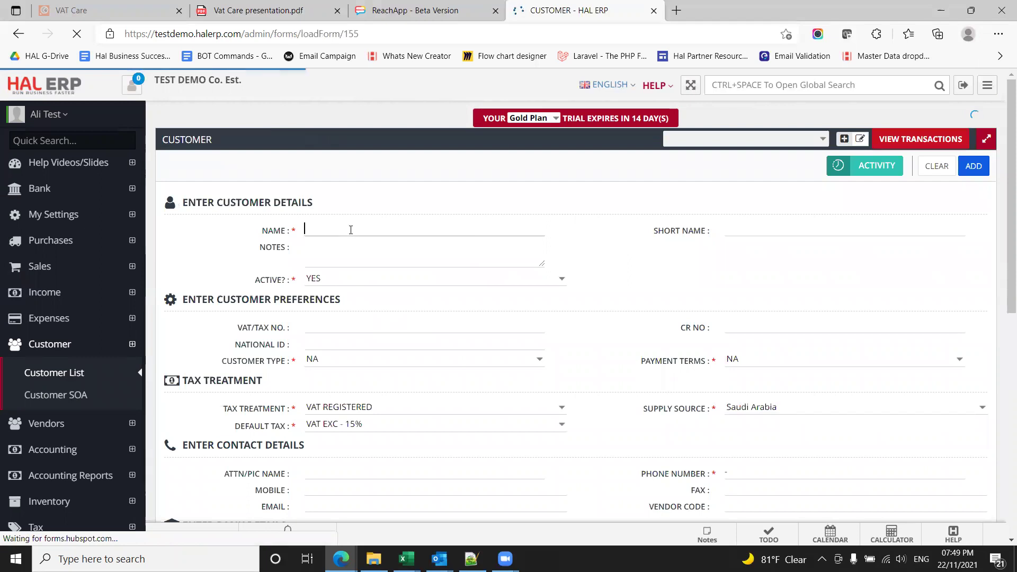
pyautogui.write('XYZ Trading')
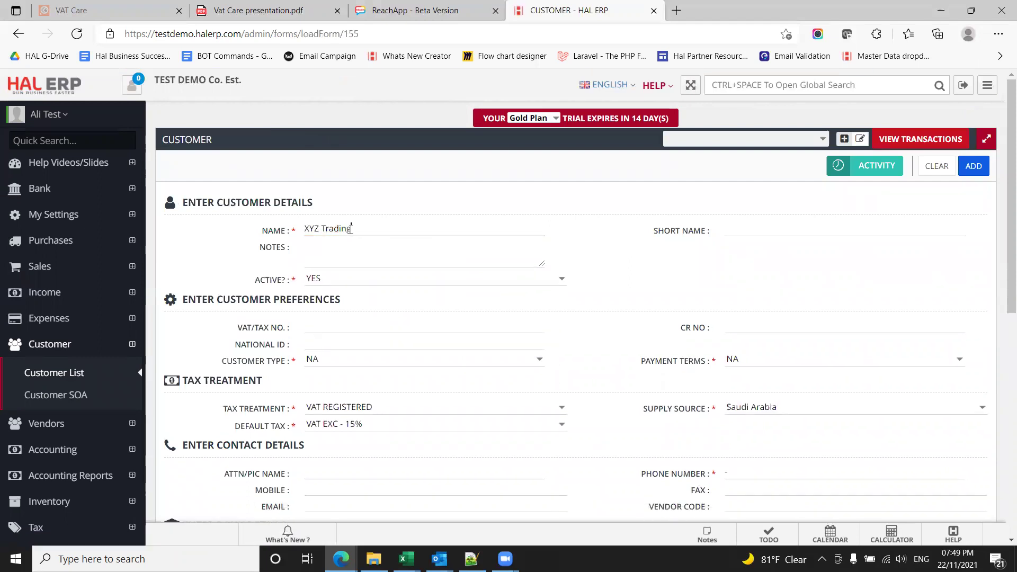
pyautogui.write(' Co.')
pyautogui.press('Tab')
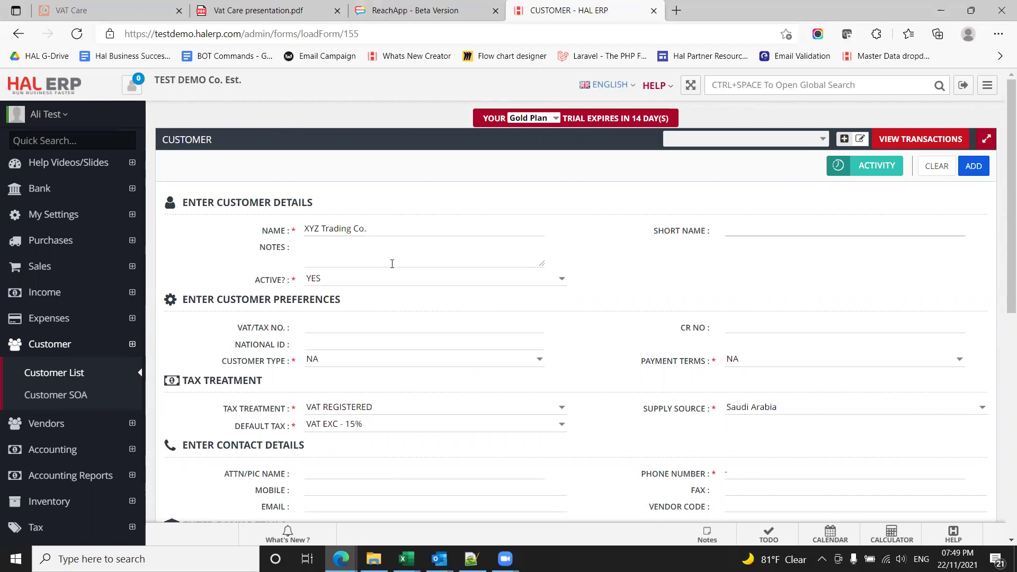
# - Enter the customer's VAT/tax number and CR number in the customer preferences
pyautogui.click(495, 328)
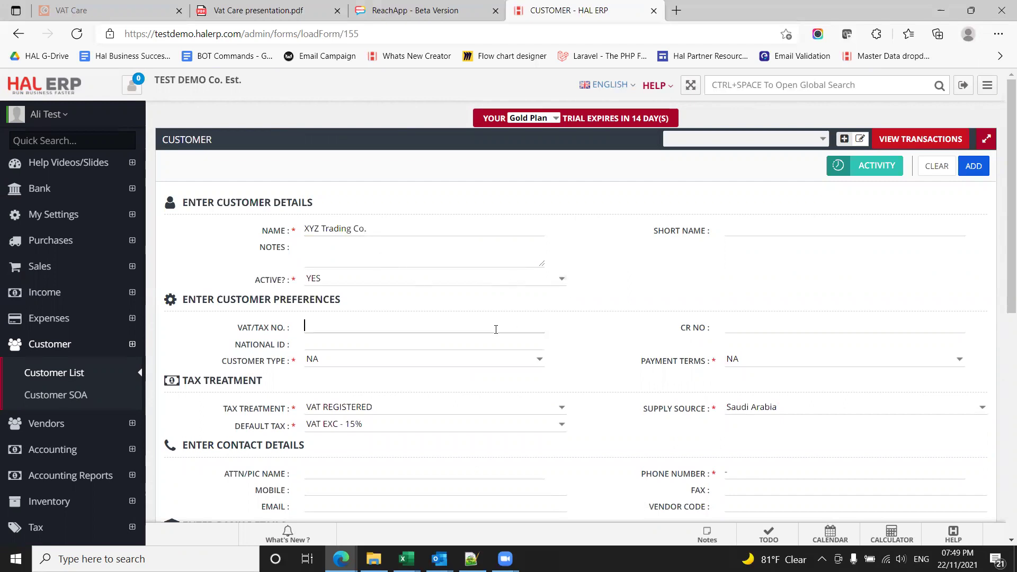
pyautogui.write('123456xxx')
pyautogui.press('Tab')
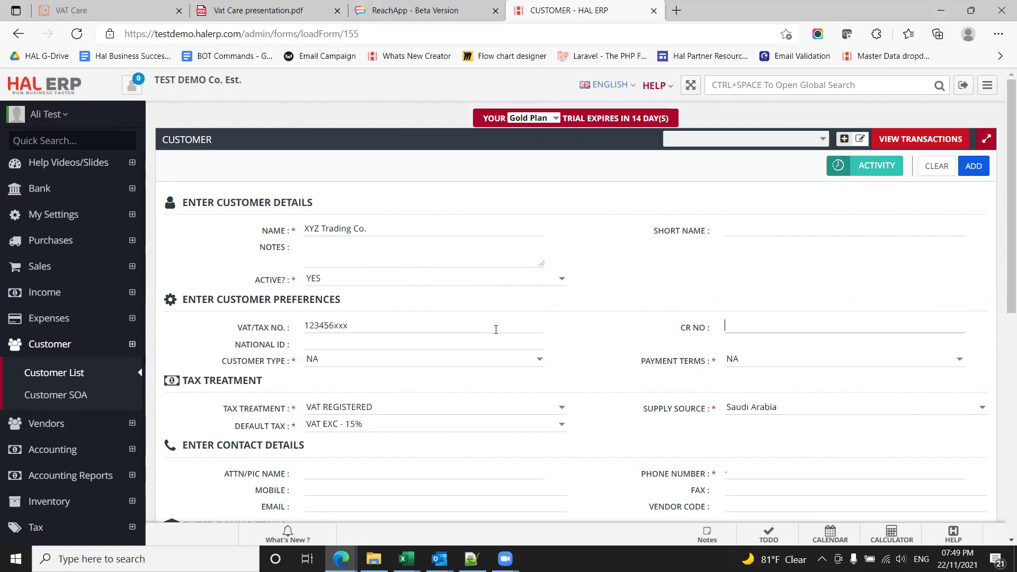
pyautogui.write('101012xxx')
pyautogui.press('Tab')
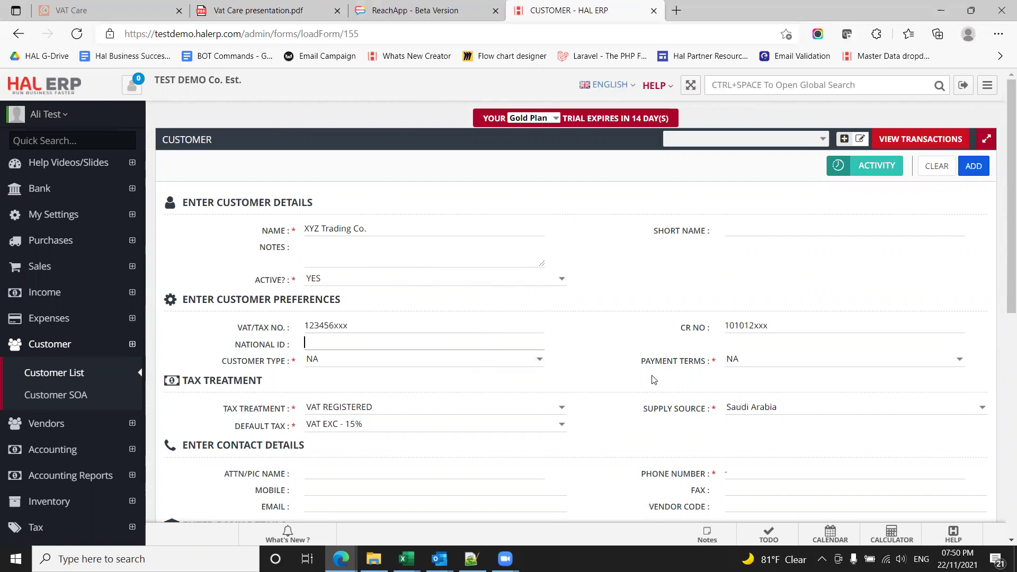
# - Try NON GCC as the customer's tax treatment to check its default tax options, and return the treatment to VAT REGISTERED
pyautogui.scroll(-2, 654, 380)
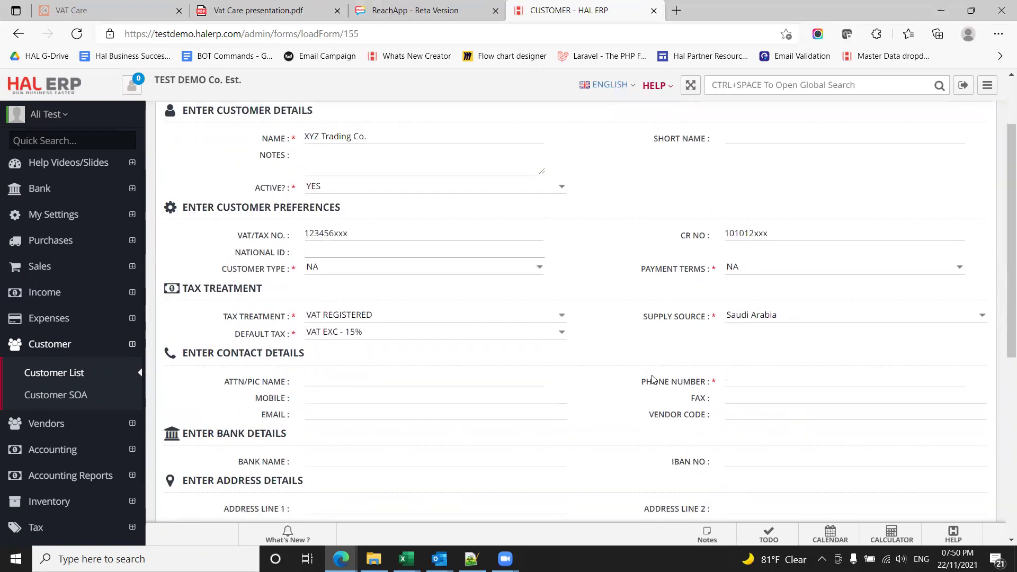
pyautogui.click(562, 316)
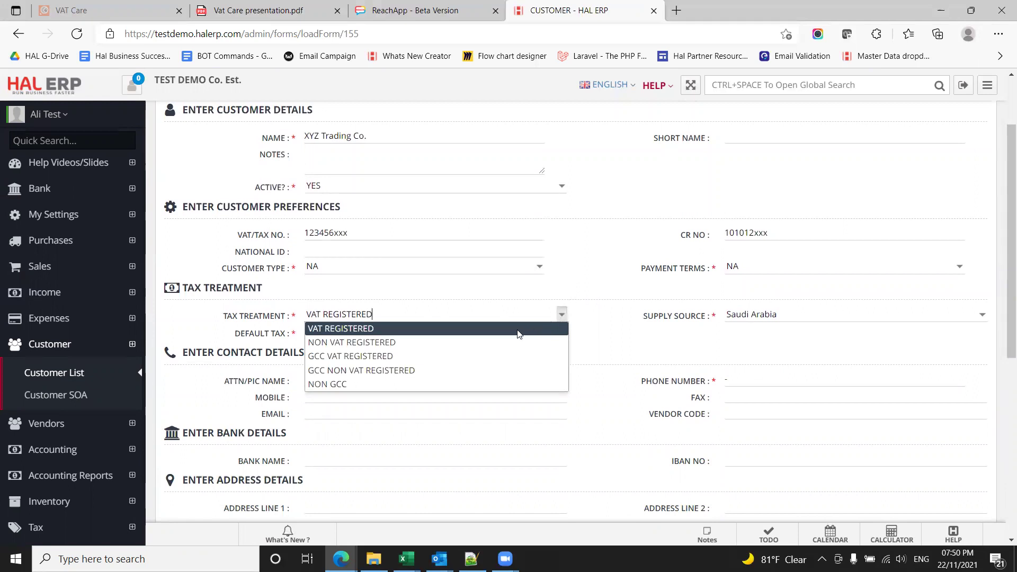
pyautogui.click(761, 337)
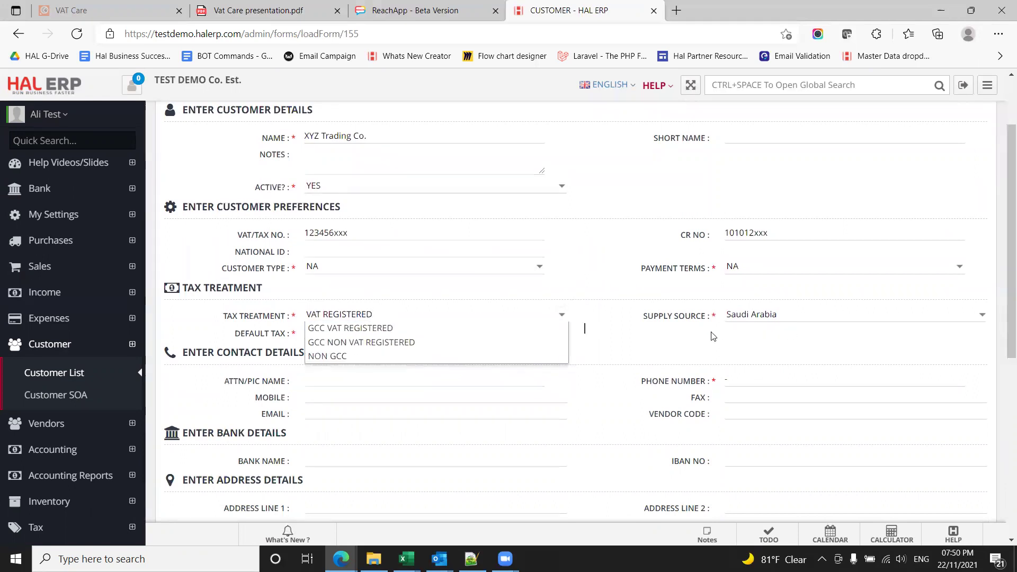
pyautogui.click(563, 316)
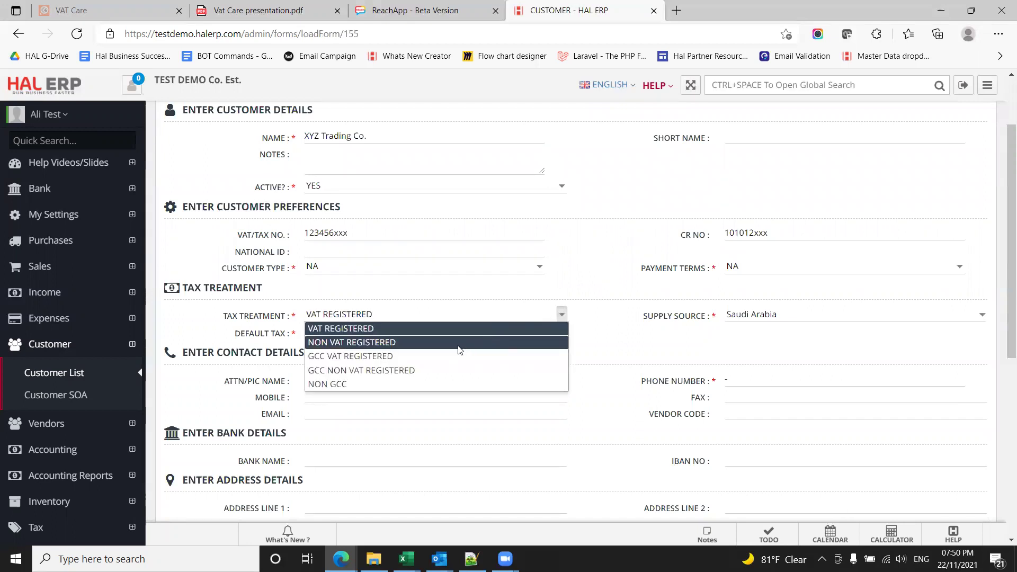
pyautogui.click(342, 382)
pyautogui.click(561, 331)
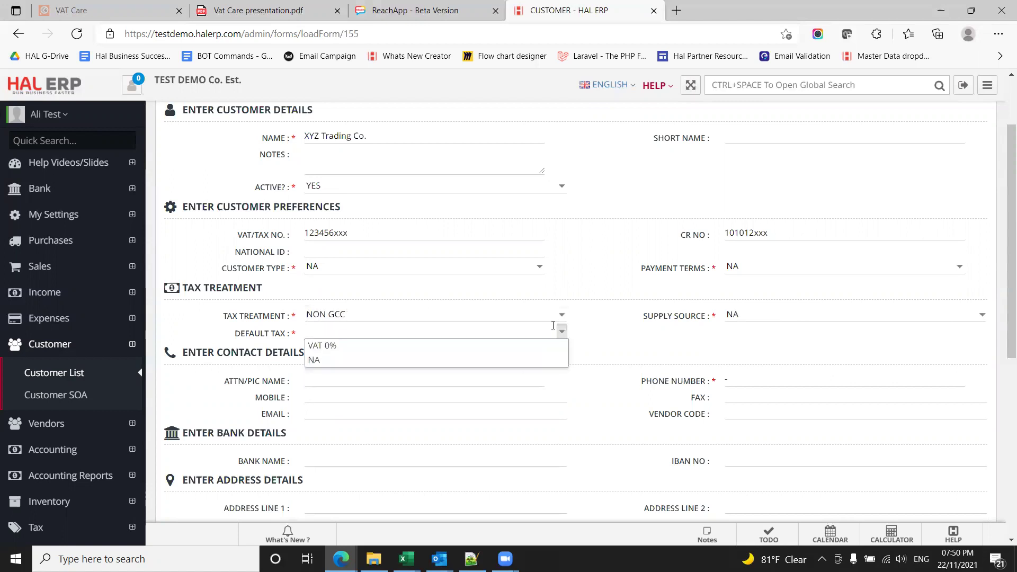
pyautogui.click(562, 315)
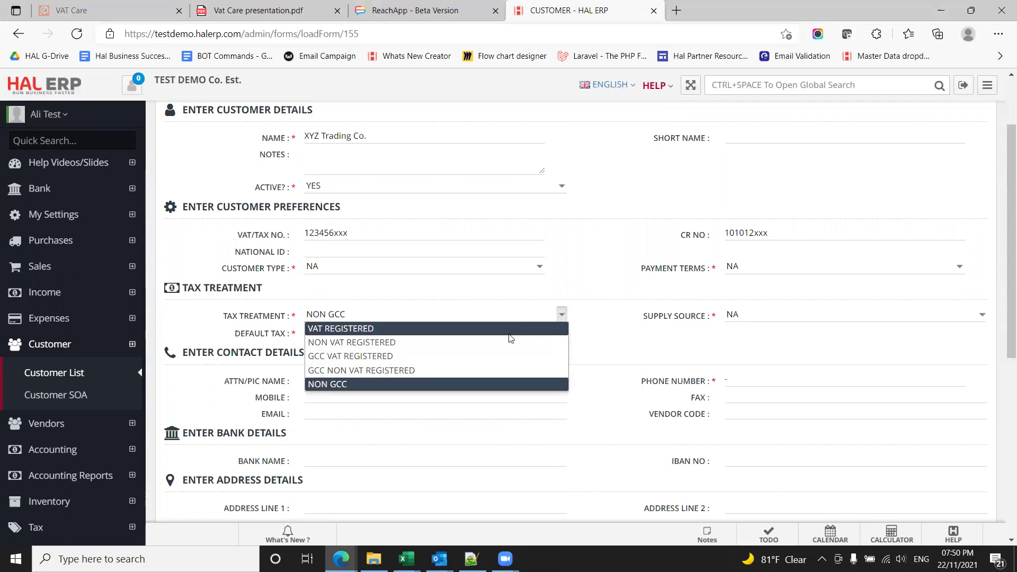
pyautogui.click(453, 329)
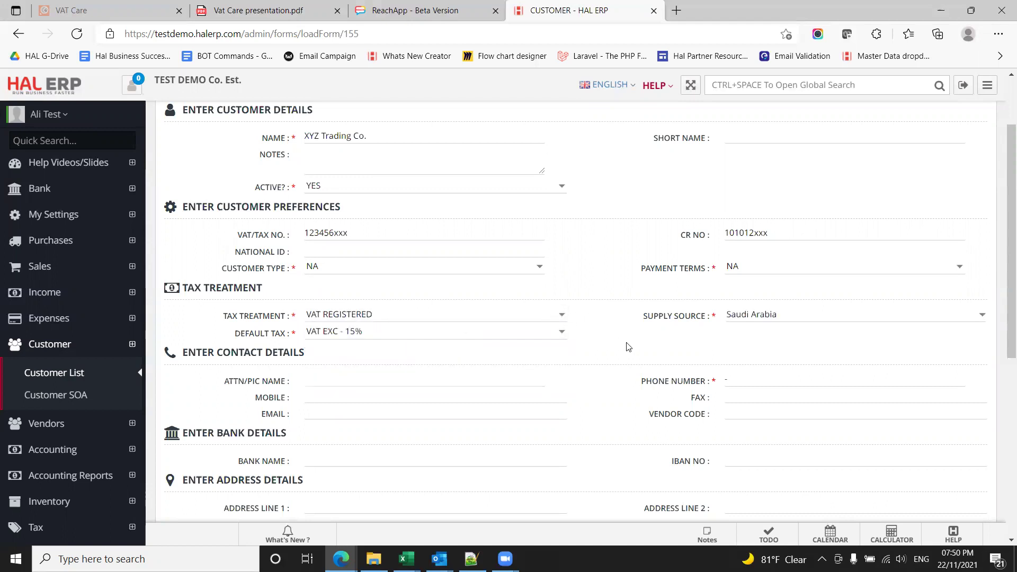
# - Examine the customer form's branch details, print settings and credit limit sections
pyautogui.scroll(-3, 629, 347)
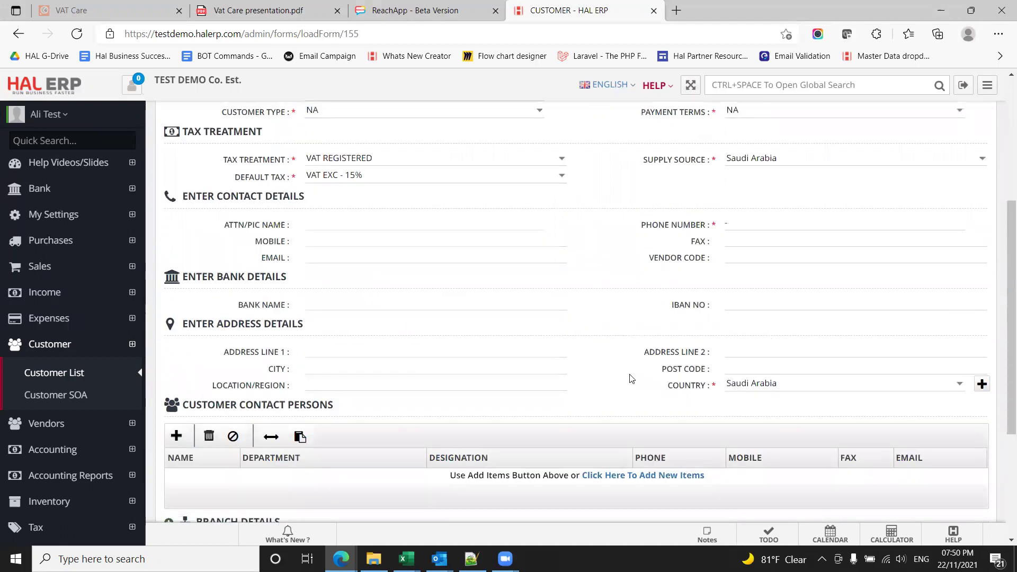
pyautogui.scroll(-3, 630, 379)
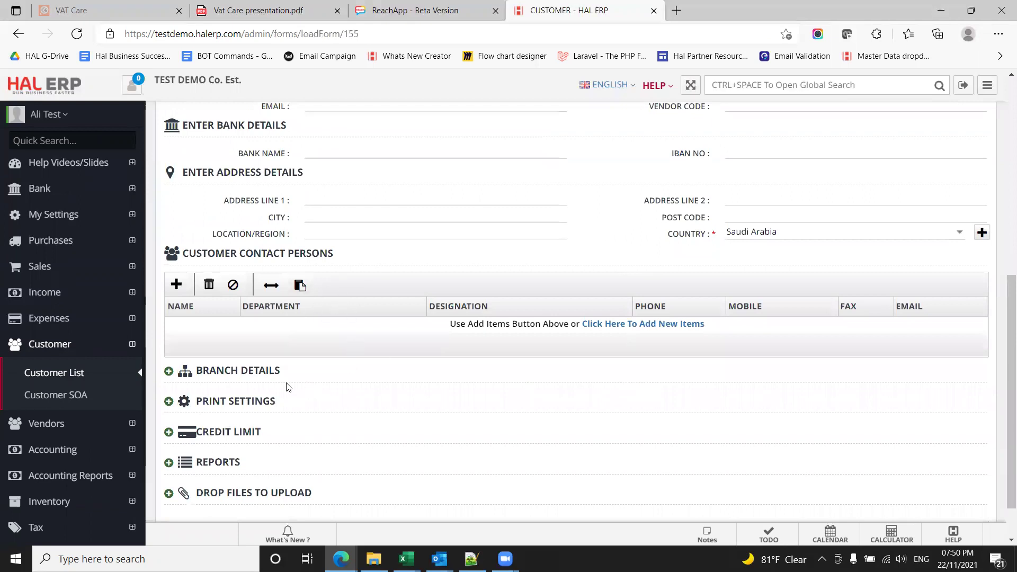
pyautogui.click(250, 372)
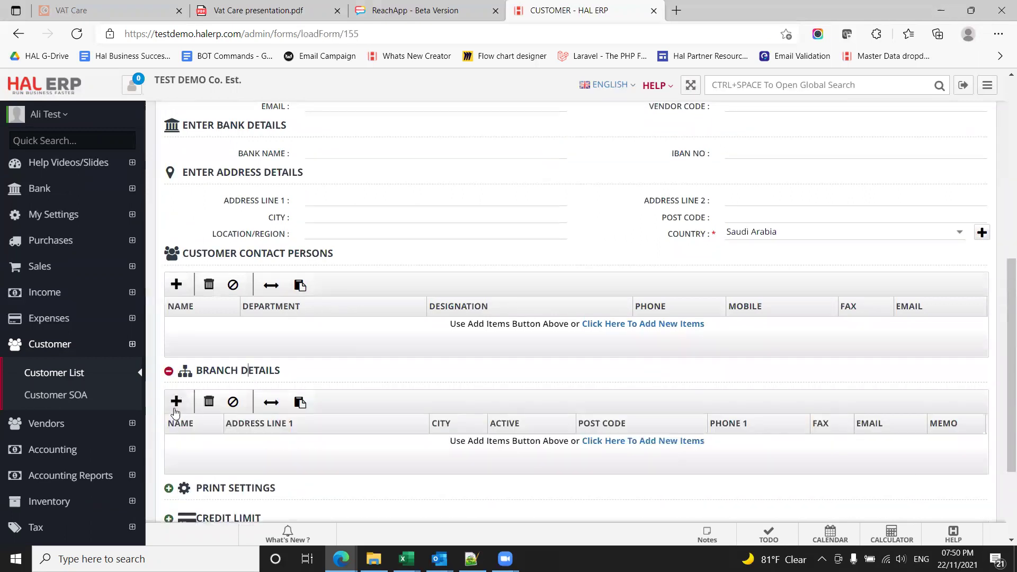
pyautogui.click(237, 372)
pyautogui.scroll(-1, 358, 353)
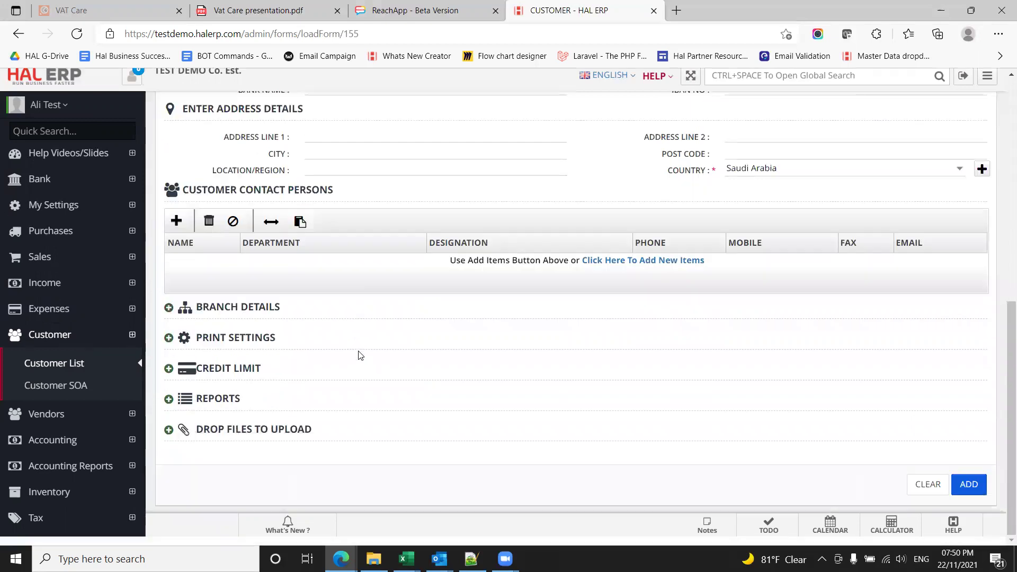
pyautogui.click(247, 347)
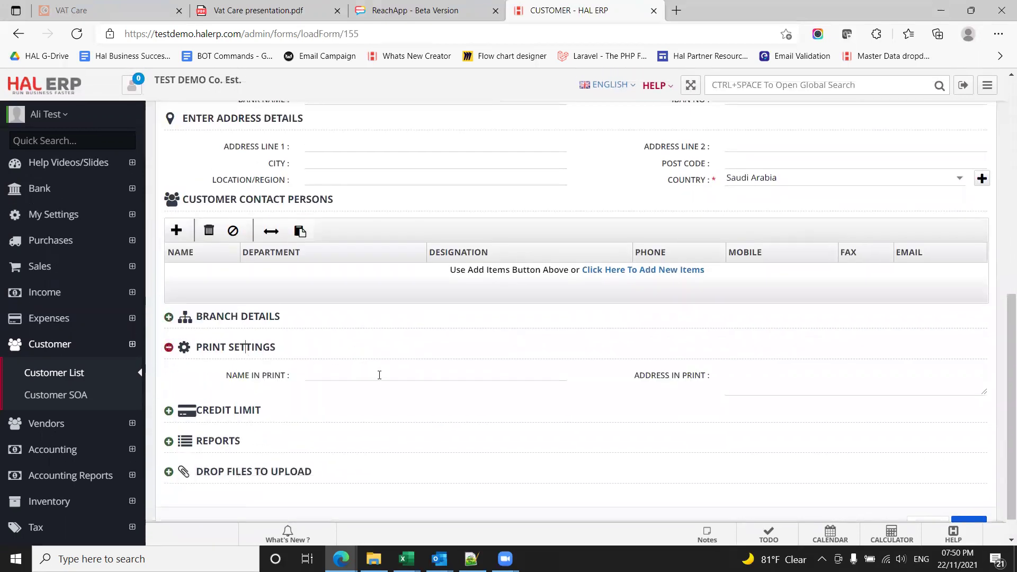
pyautogui.click(245, 410)
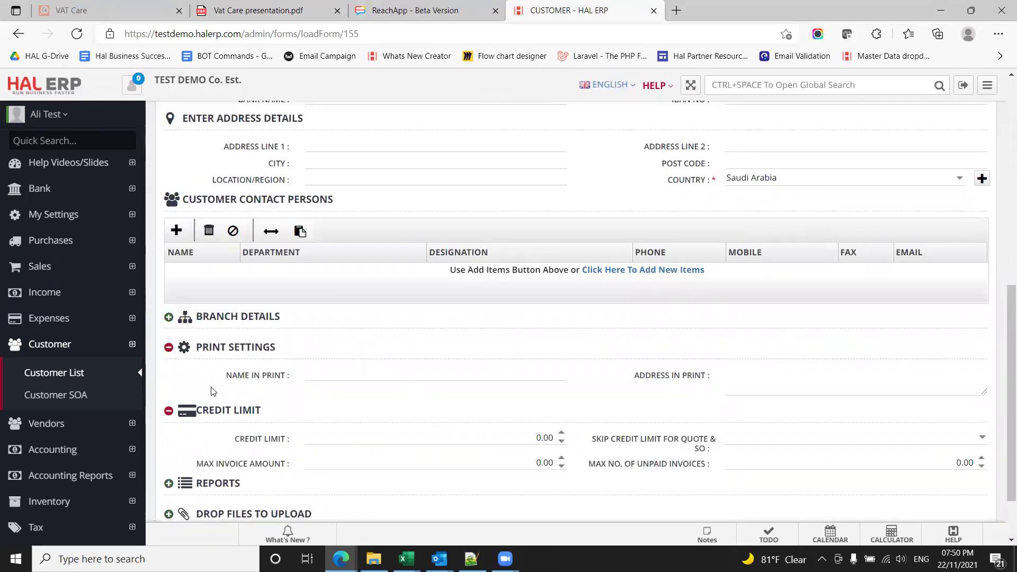
# - Set the customer to skip the credit limit for quotes and sales orders (YES), and select the unpaid invoice limit
pyautogui.scroll(-2, 211, 391)
pyautogui.click(499, 365)
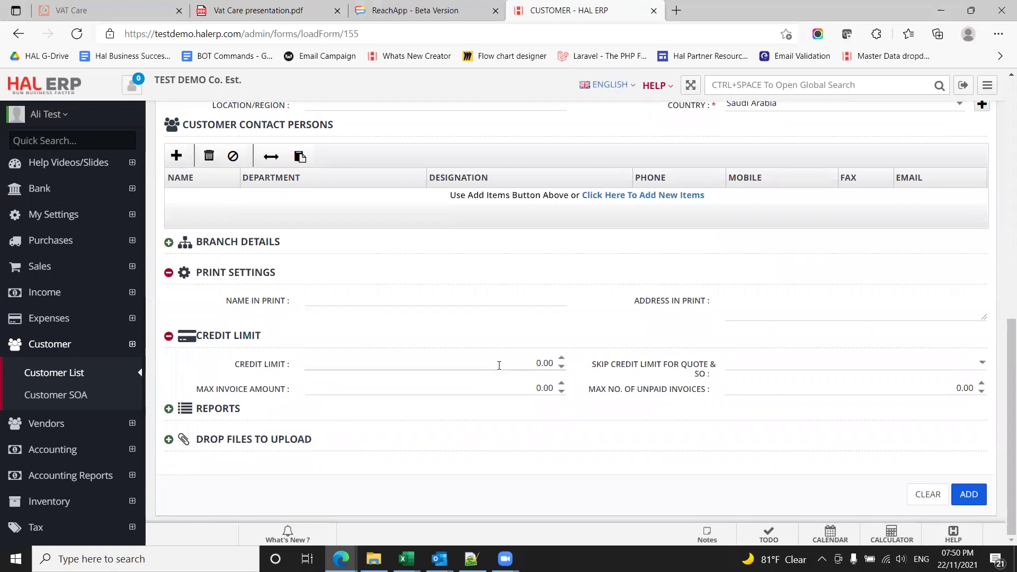
pyautogui.click(984, 364)
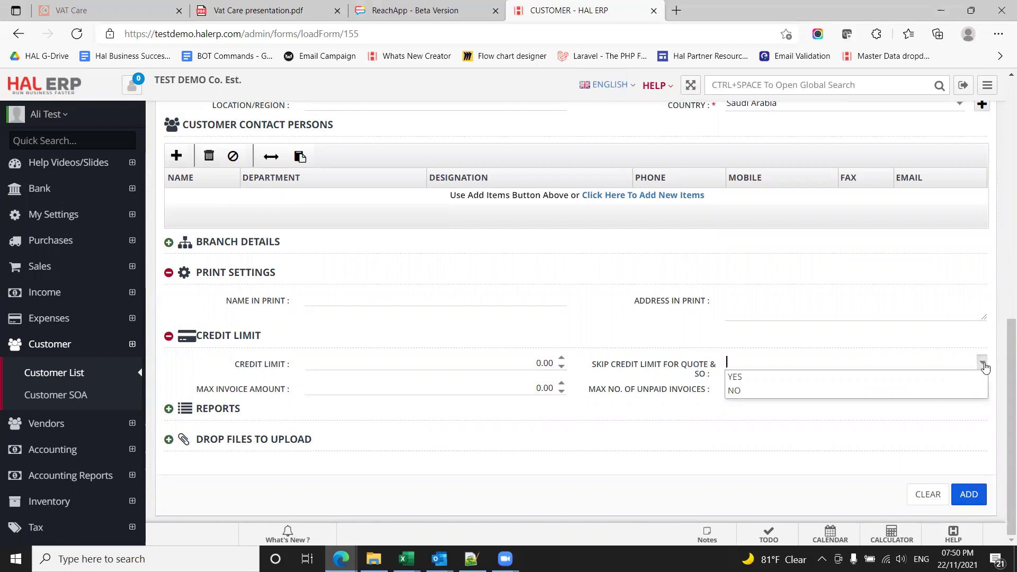
pyautogui.click(978, 377)
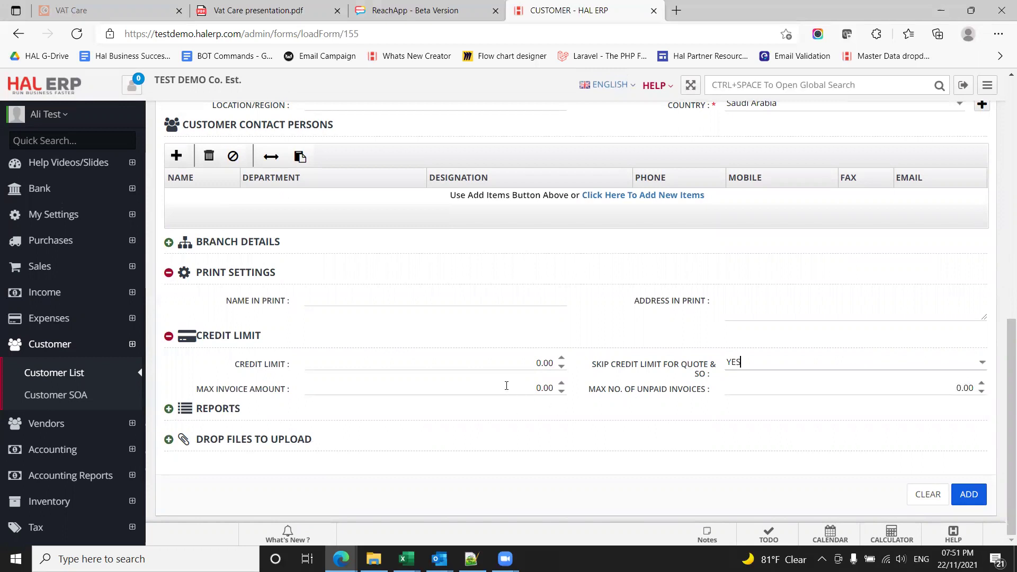
pyautogui.click(930, 391)
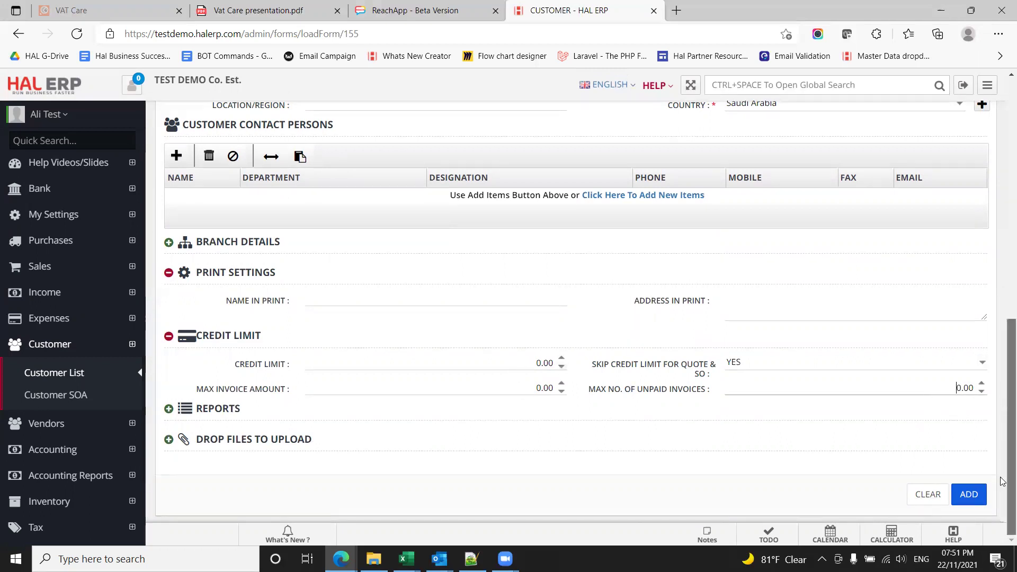
# - Save the new customer, open its saved record, and return to the list of all customers
pyautogui.click(969, 494)
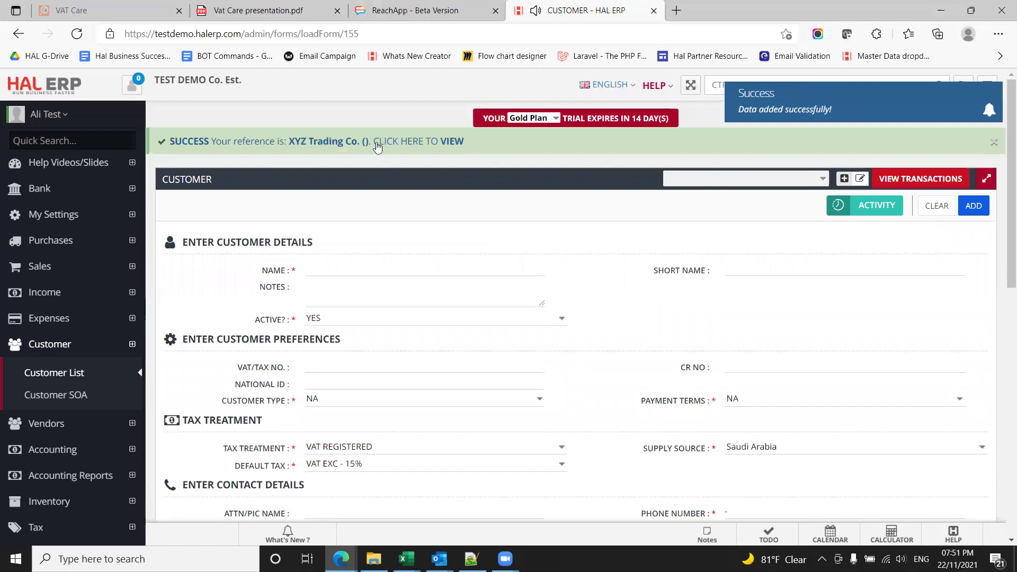
pyautogui.click(451, 143)
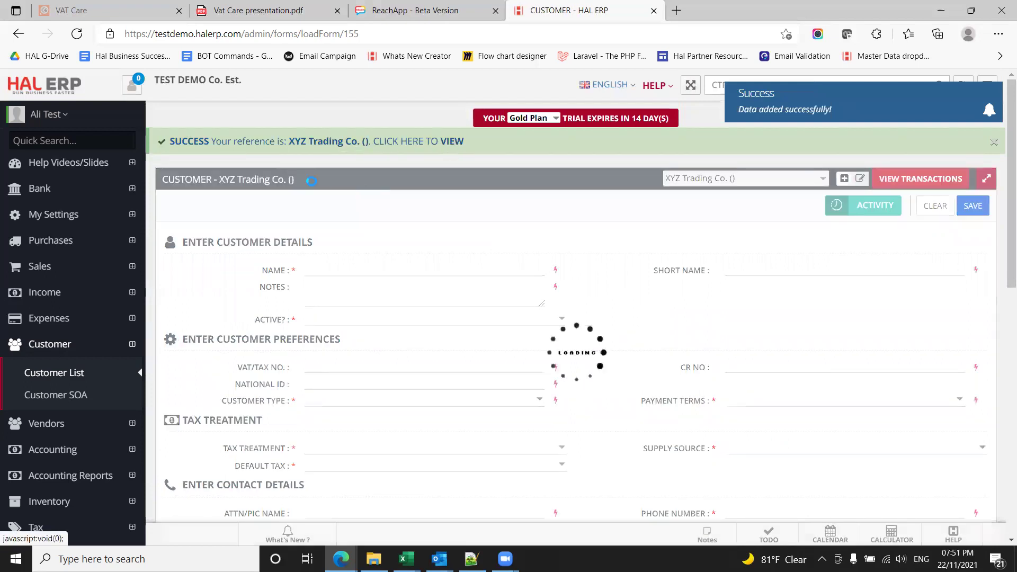
pyautogui.click(917, 181)
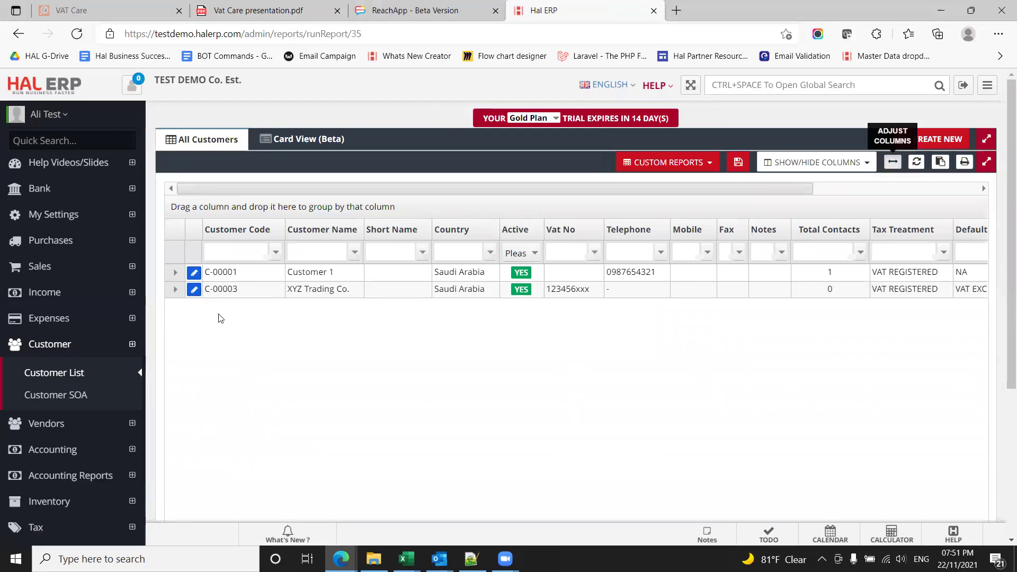
# - Start a new item category in the inventory and name it Rental Services
pyautogui.click(18, 351)
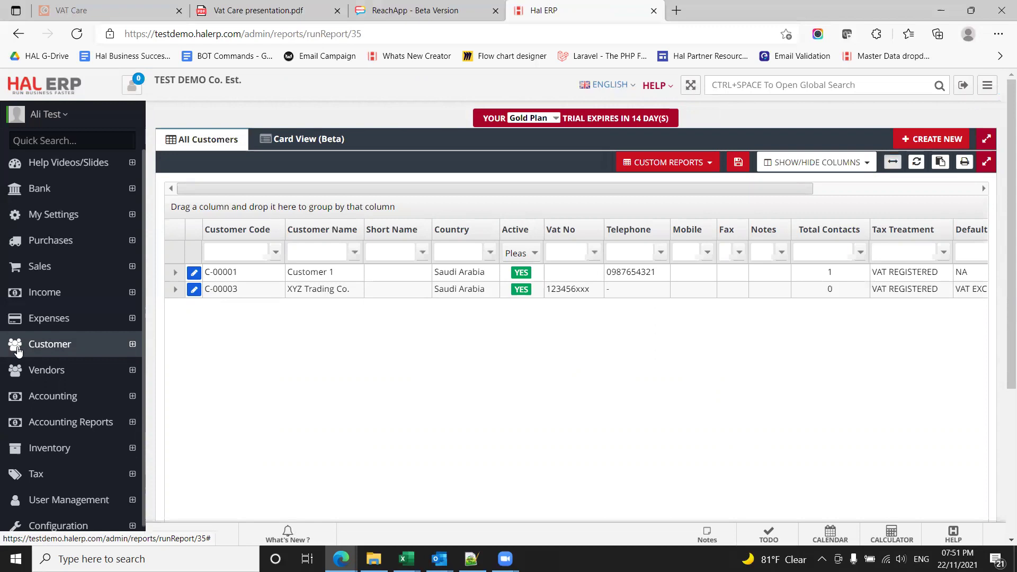
pyautogui.click(17, 453)
pyautogui.scroll(-2, 13, 459)
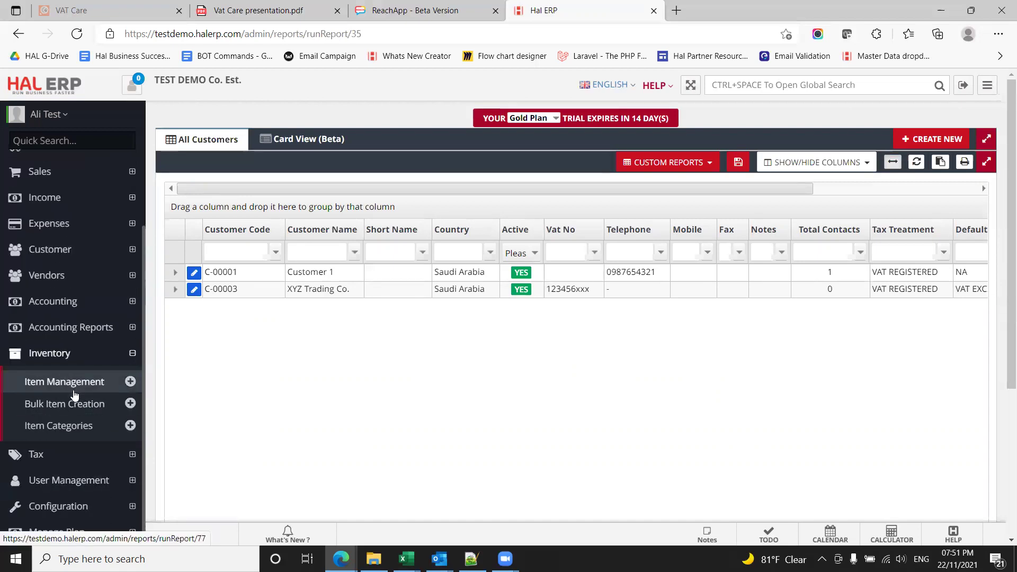
pyautogui.click(67, 429)
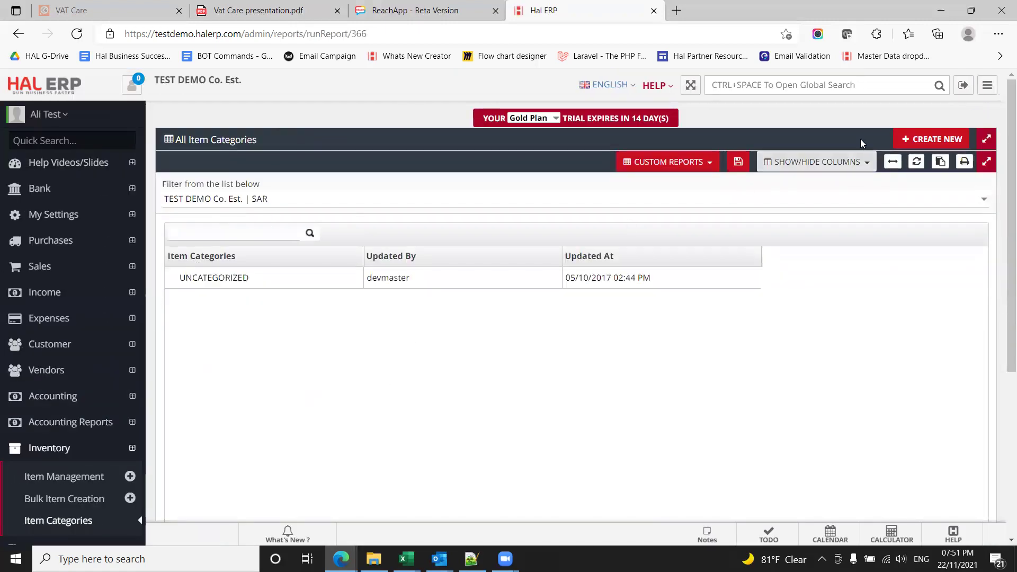
pyautogui.click(932, 142)
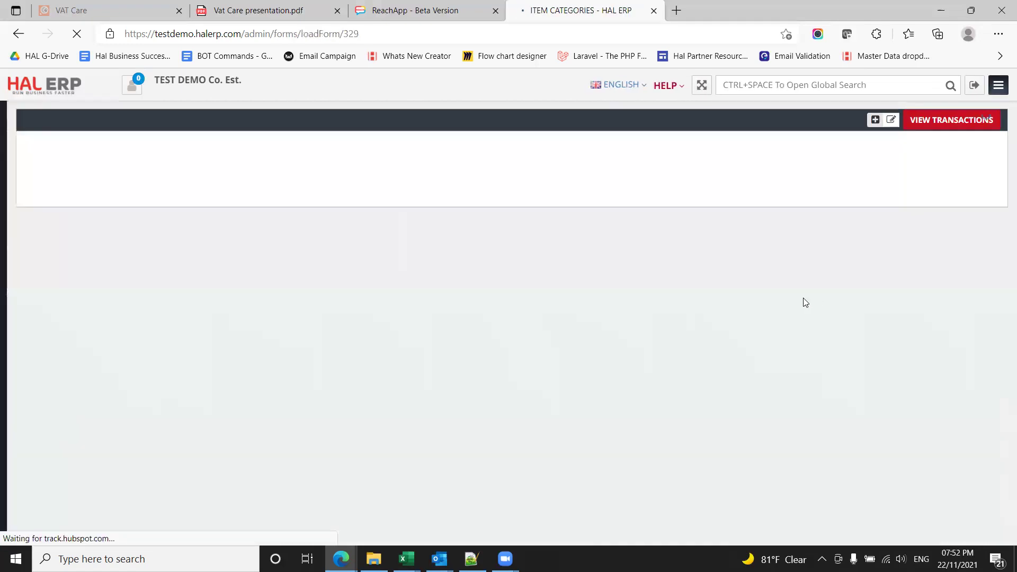
pyautogui.click(510, 236)
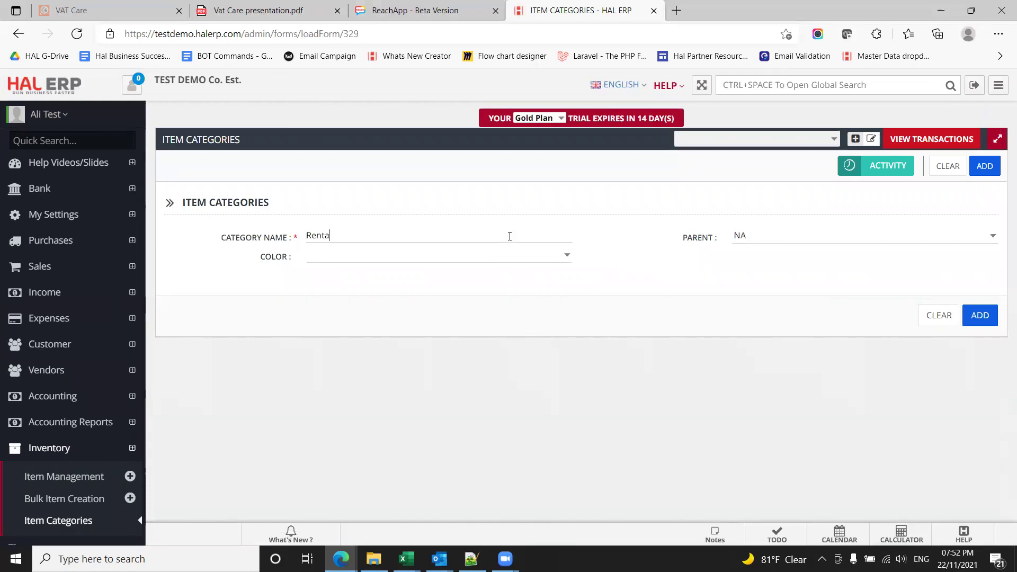
pyautogui.write('Rental Services')
# - Keep NA as the parent of Rental Services, add the category, and return to the item category list
pyautogui.click(992, 236)
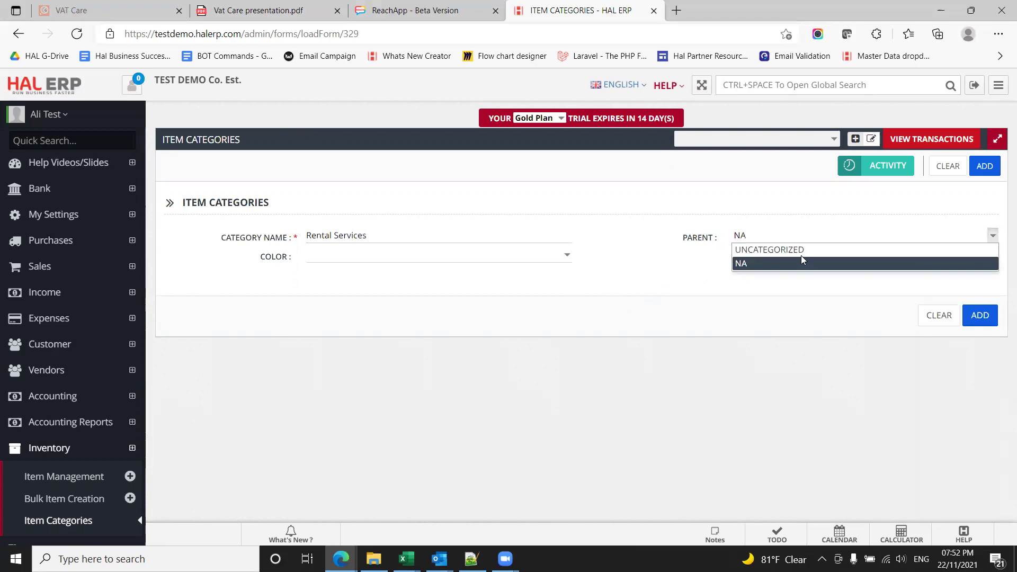
pyautogui.click(764, 268)
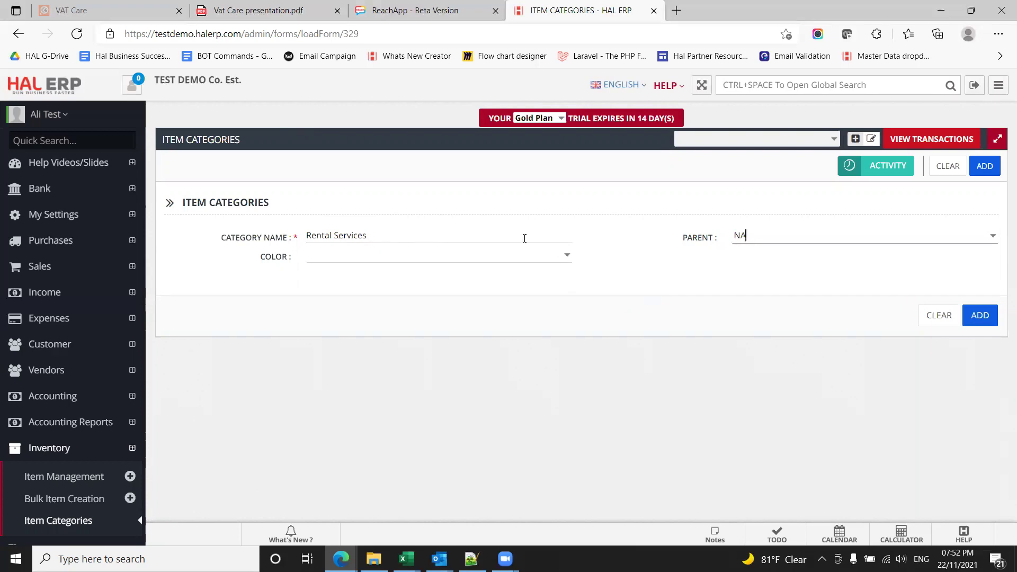
pyautogui.click(975, 314)
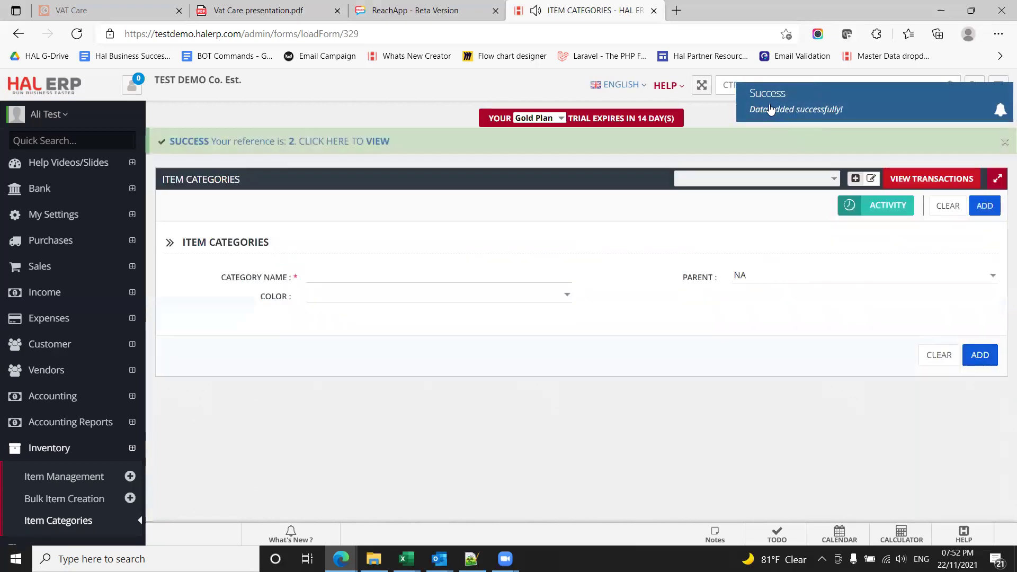
pyautogui.click(771, 109)
pyautogui.click(932, 182)
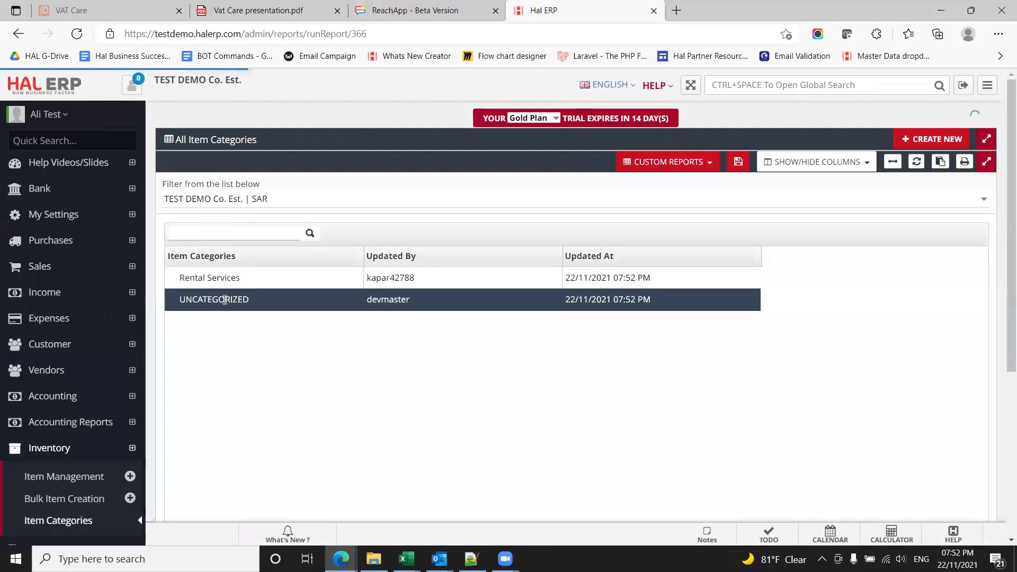
# - Create a Home / Residential item category under the parent Rental Services and view it in the category list
pyautogui.click(937, 141)
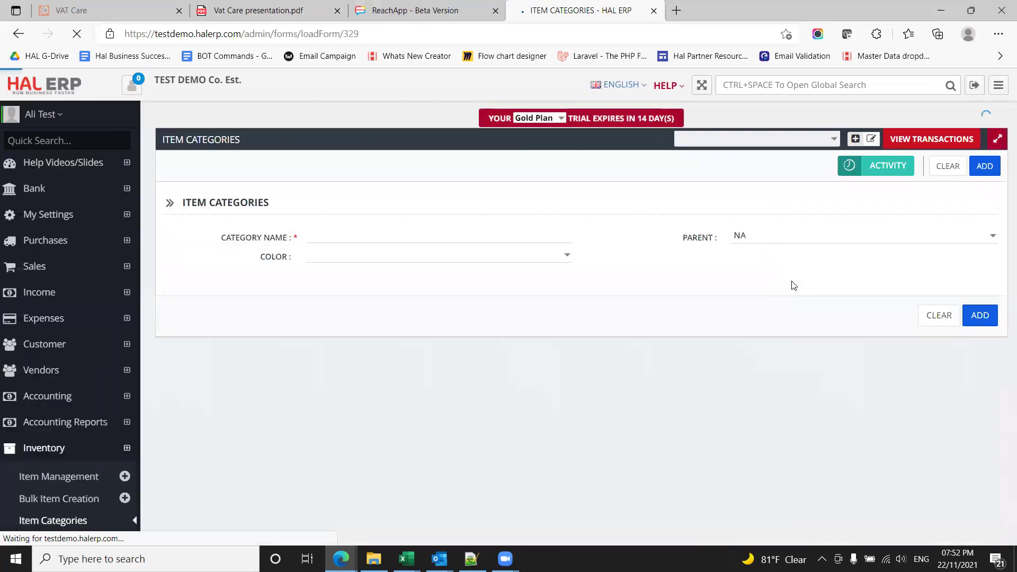
pyautogui.click(487, 236)
pyautogui.write('Home / Residential')
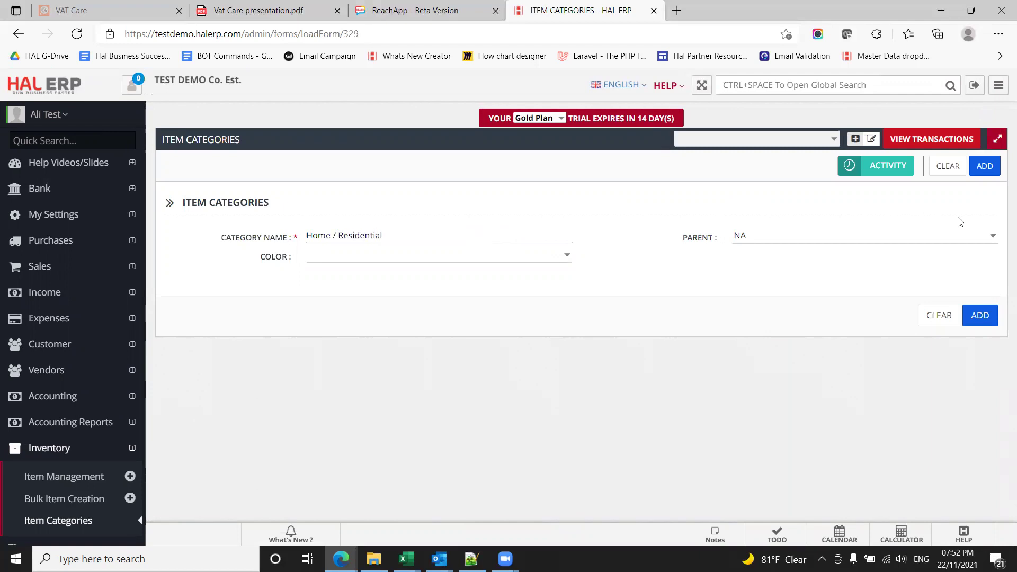
pyautogui.click(992, 236)
pyautogui.click(959, 264)
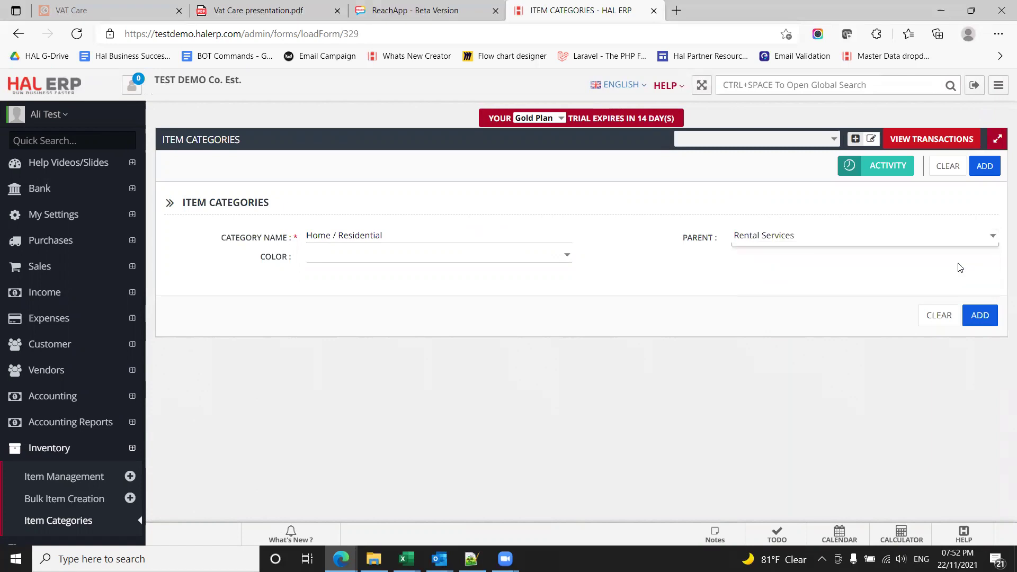
pyautogui.click(980, 316)
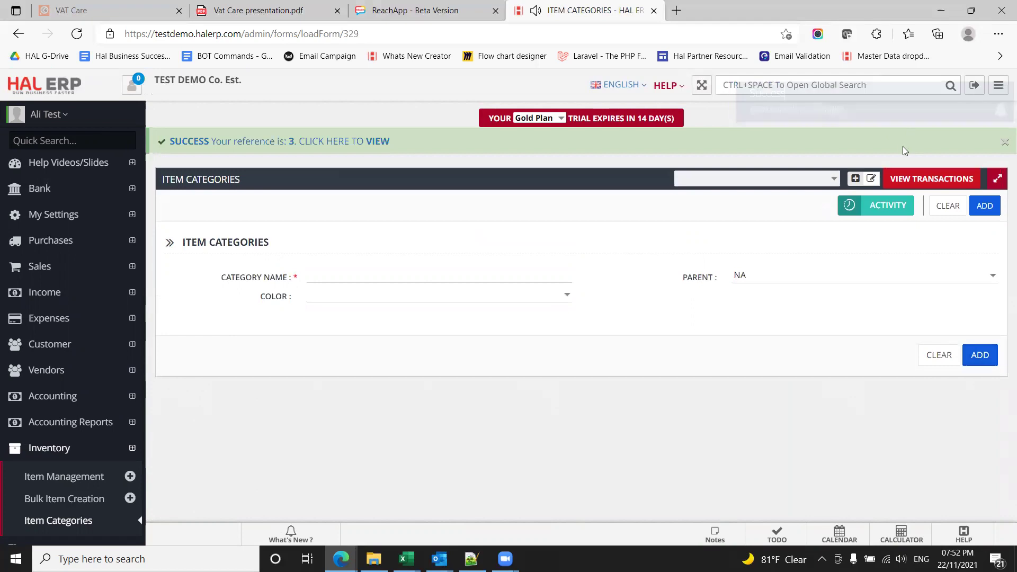
pyautogui.click(921, 178)
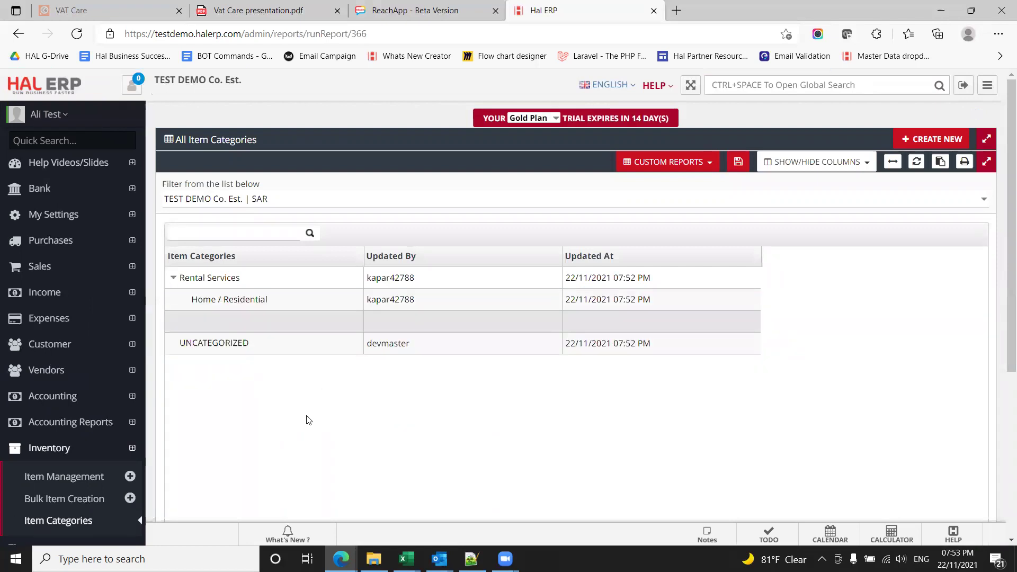
# - Start a new inventory item with the item type Non Inventory and the category Home / Residential
pyautogui.click(66, 477)
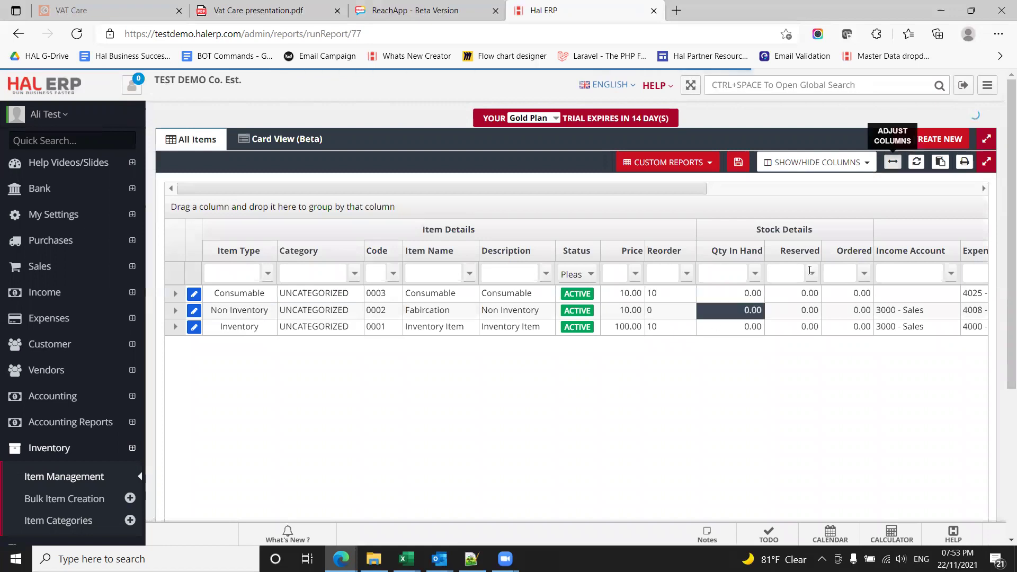
pyautogui.click(948, 143)
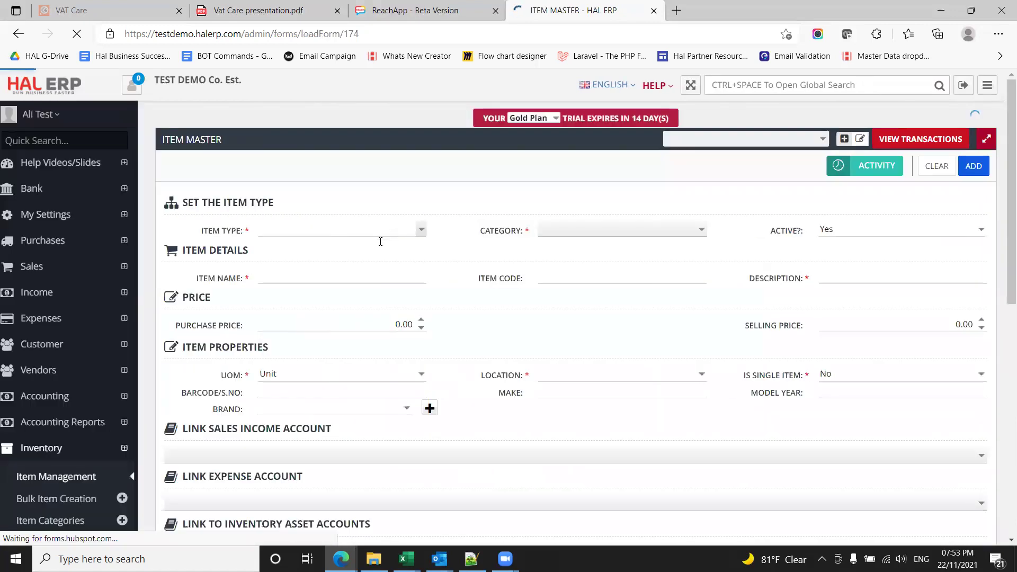
pyautogui.click(420, 232)
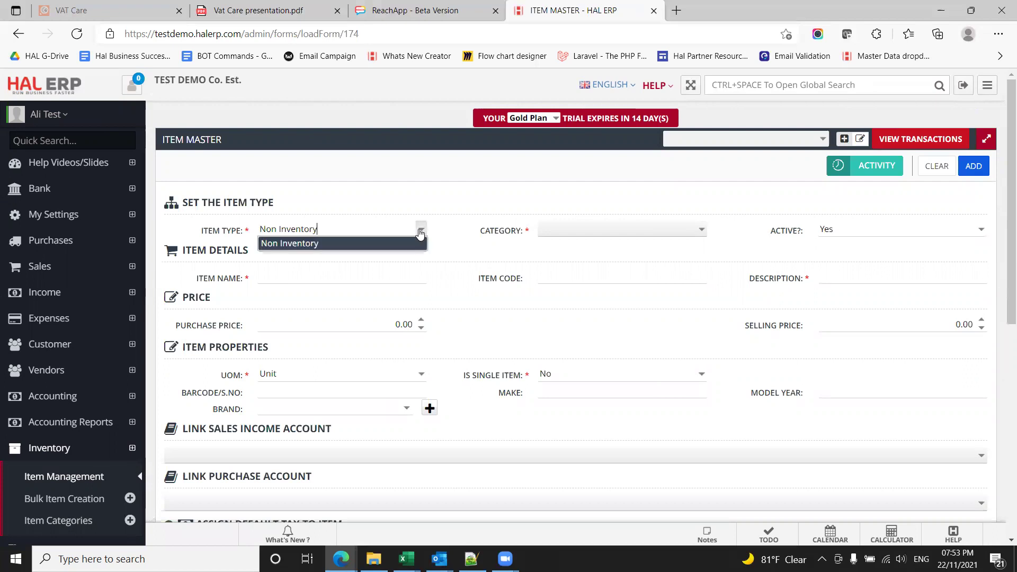
pyautogui.click(420, 232)
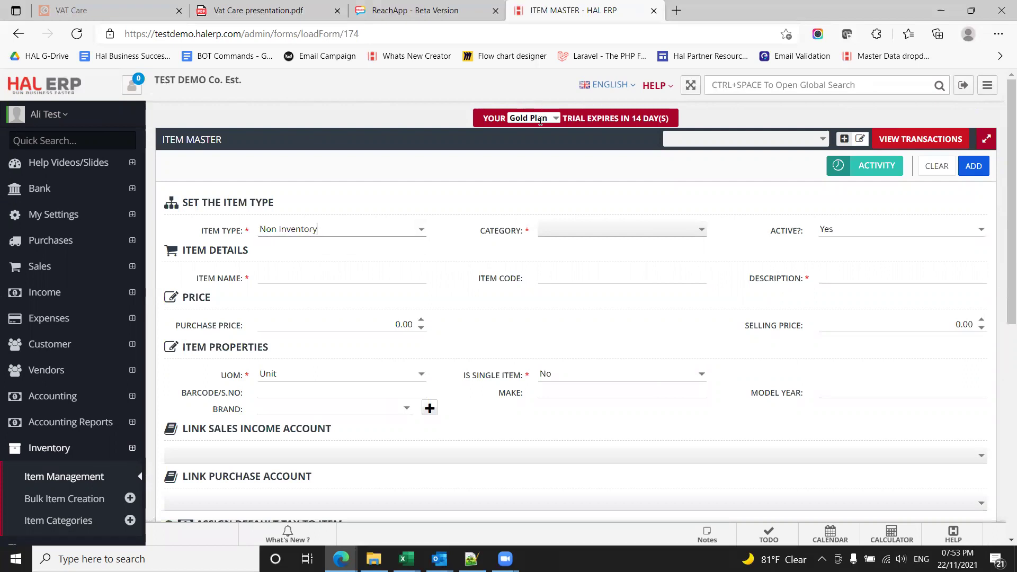
pyautogui.click(595, 234)
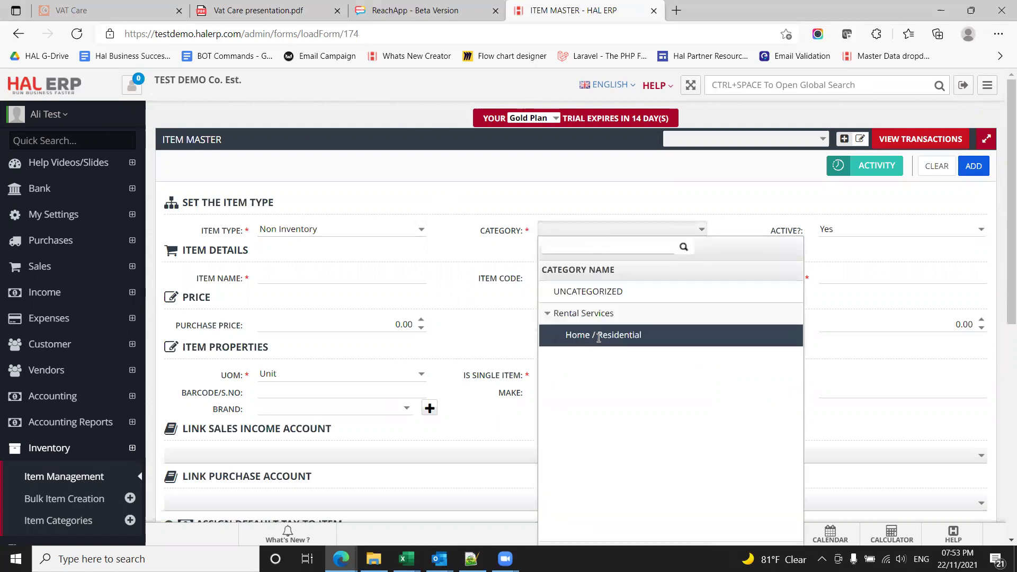
pyautogui.click(622, 336)
# - Name the item Rent 6 Months, with the item code Item-001 and the description Rent 6 Month
pyautogui.click(340, 275)
pyautogui.write('Rent')
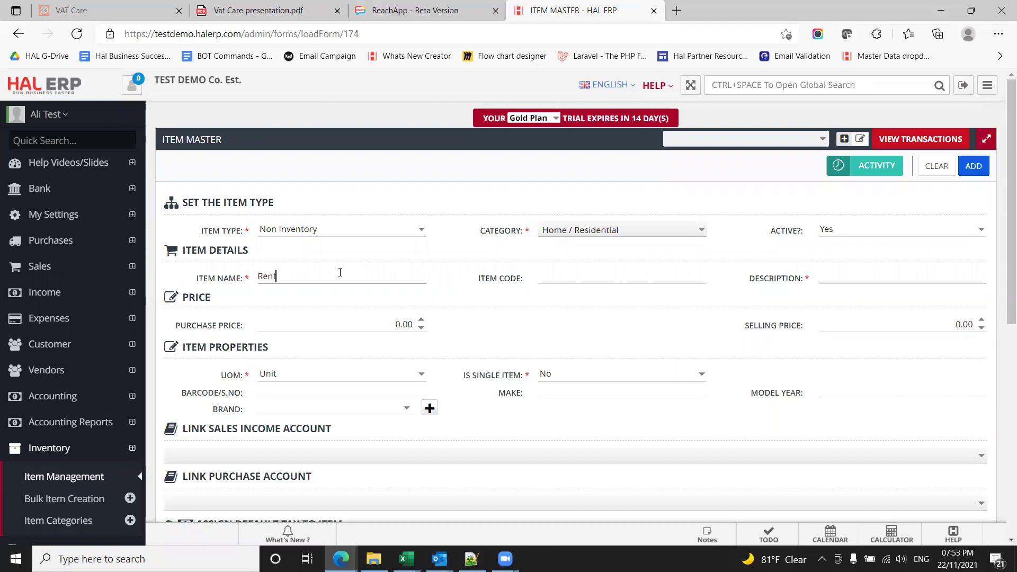
pyautogui.write(' 6 Months')
pyautogui.press('Tab')
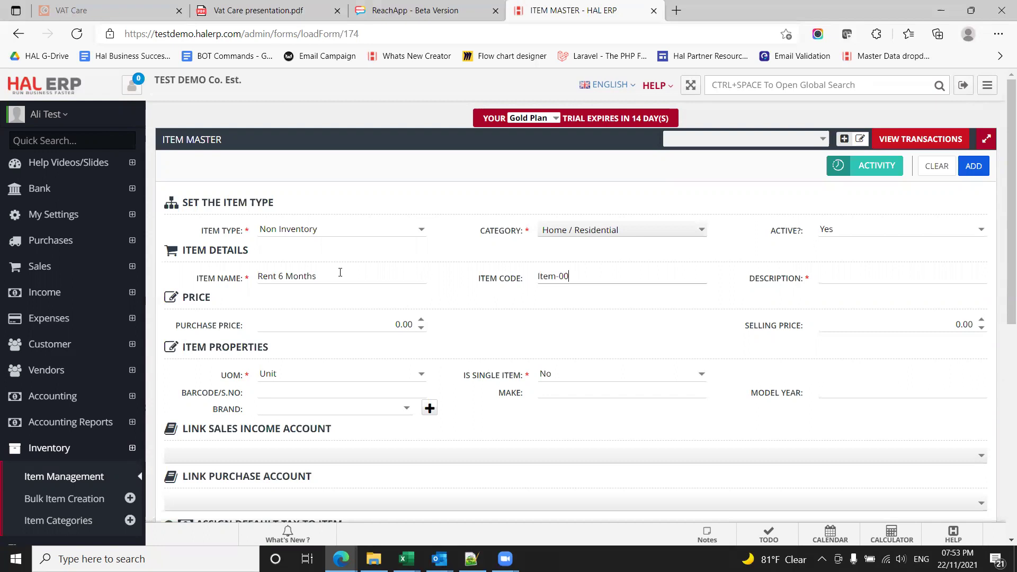
pyautogui.press('Tab')
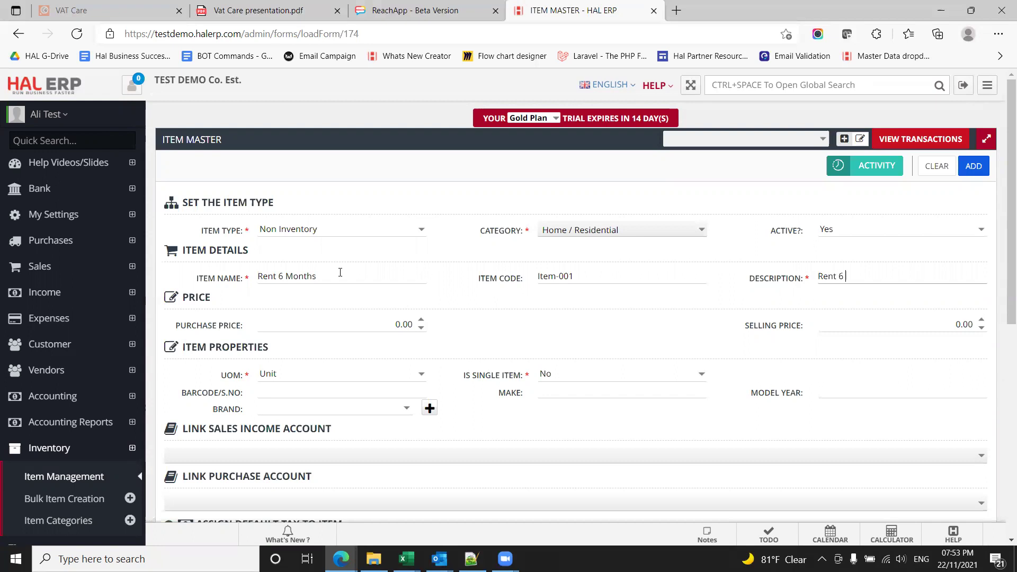
pyautogui.write('Rent 6 Month')
pyautogui.press('Tab')
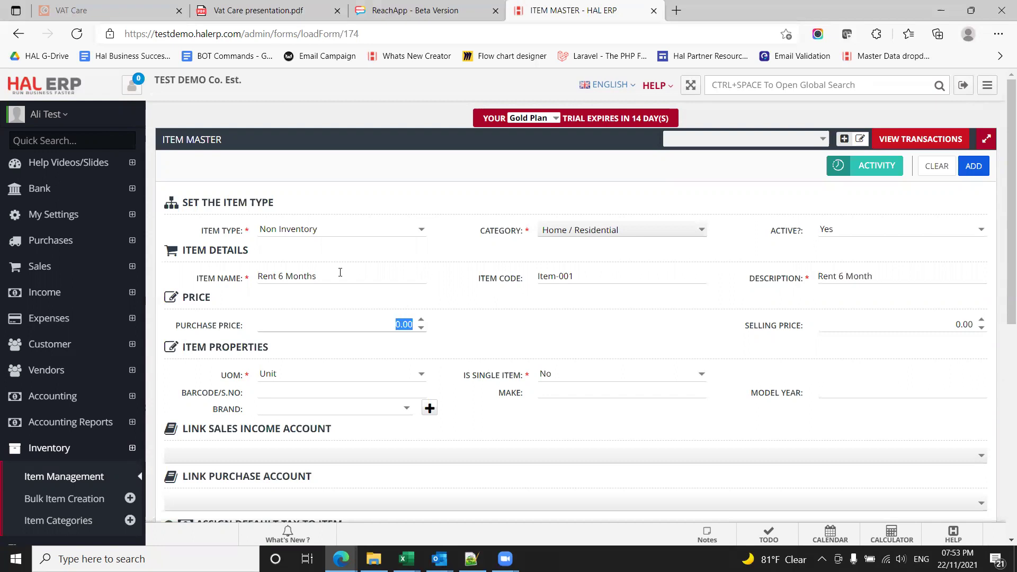
# - Set the item's purchase price to 0.01 and its selling price to 1.00
pyautogui.press('Up')
pyautogui.press('Tab')
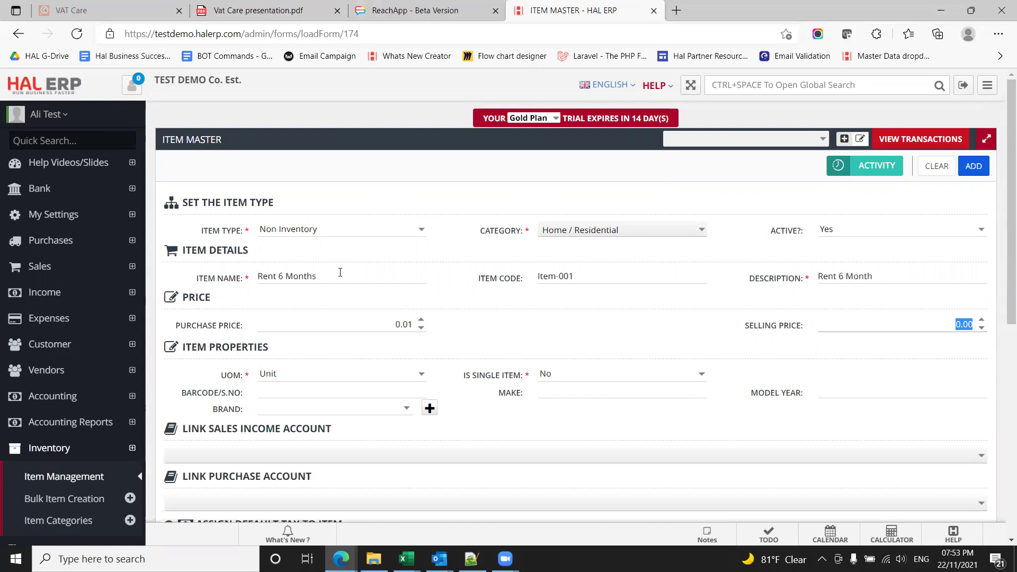
pyautogui.write('1')
pyautogui.click(562, 321)
# - Examine the item's properties, linked sales and purchase accounts, and default tax sections
pyautogui.scroll(-2, 644, 327)
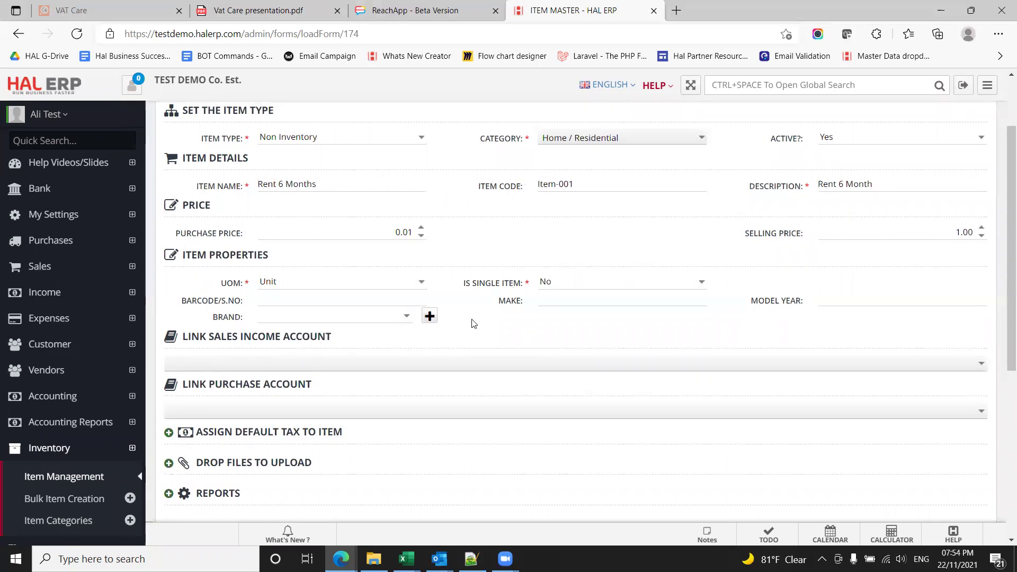
pyautogui.scroll(-2, 472, 322)
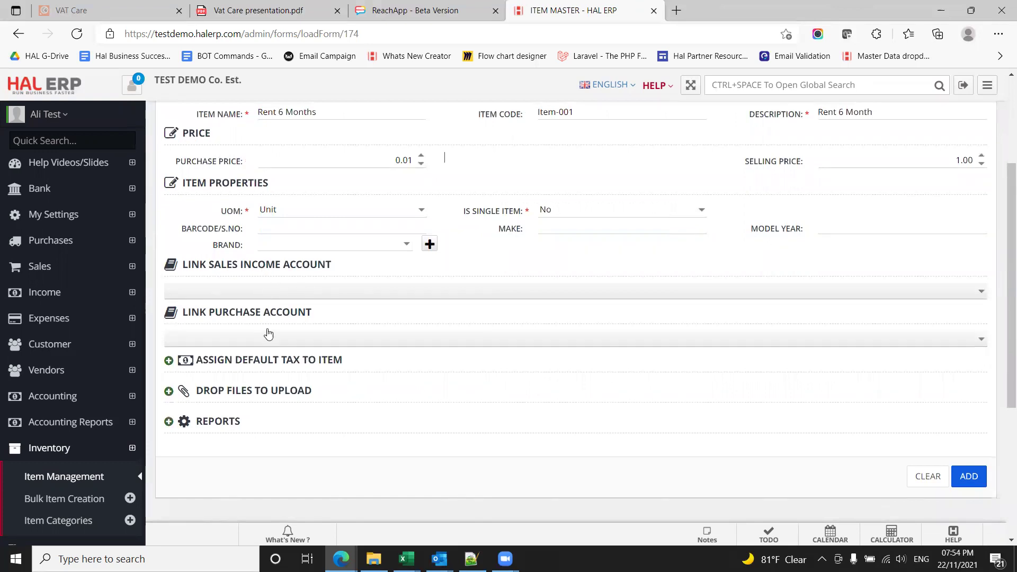
pyautogui.scroll(3, 451, 190)
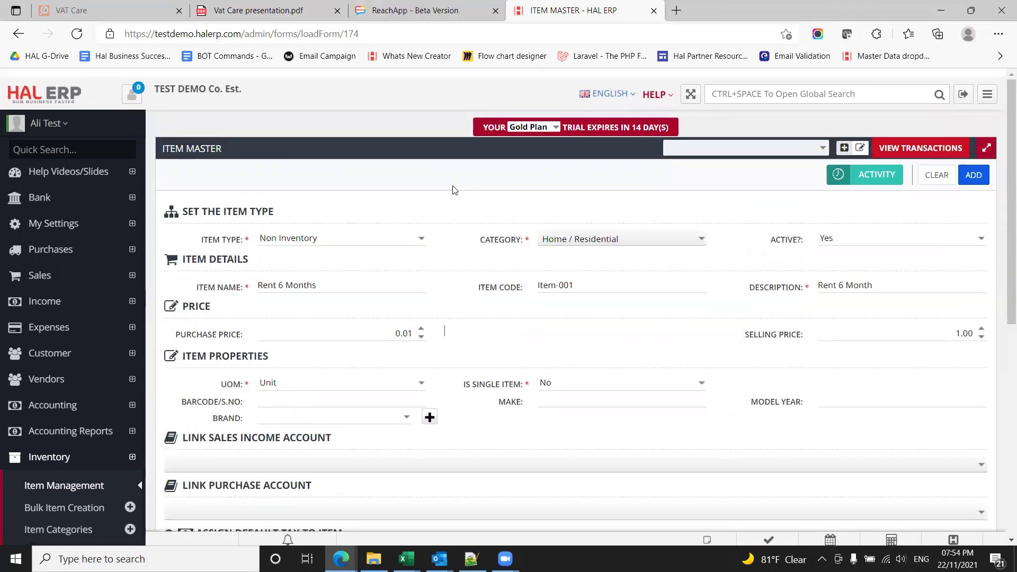
pyautogui.scroll(-2, 475, 328)
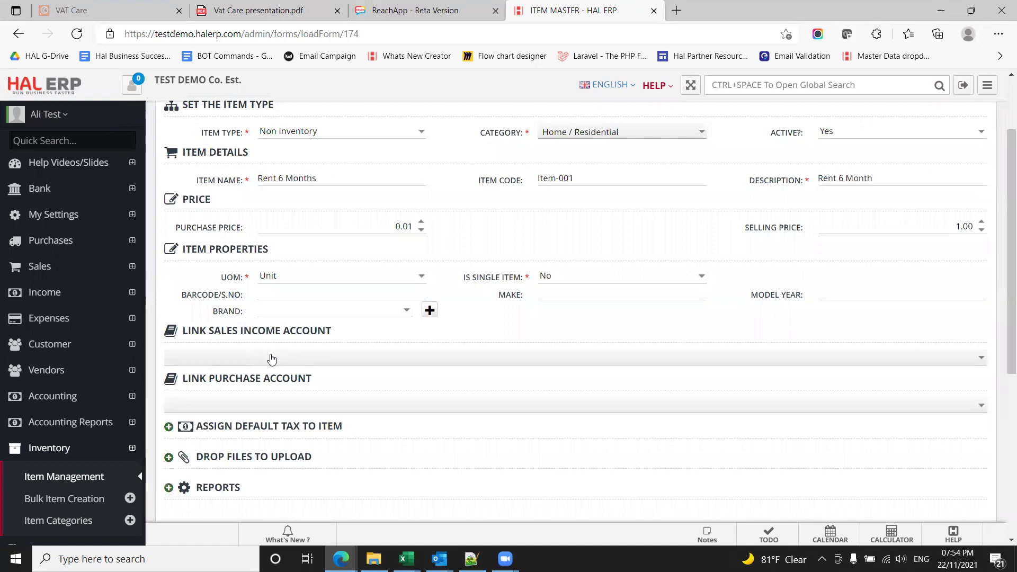
# - Link the item's sales income account to 3000 - Sales from the Income ledger group
pyautogui.click(270, 359)
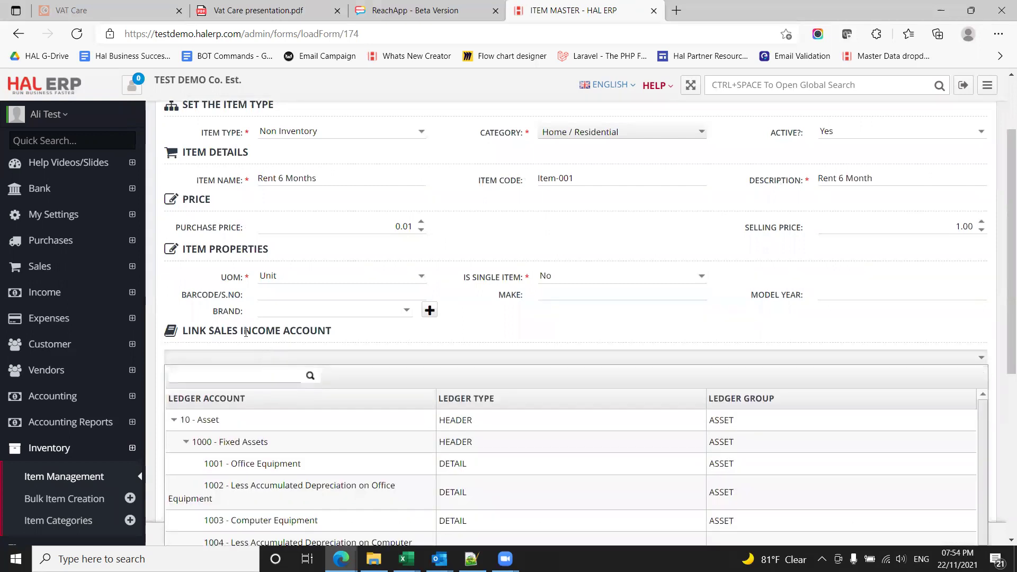
pyautogui.scroll(-3, 226, 322)
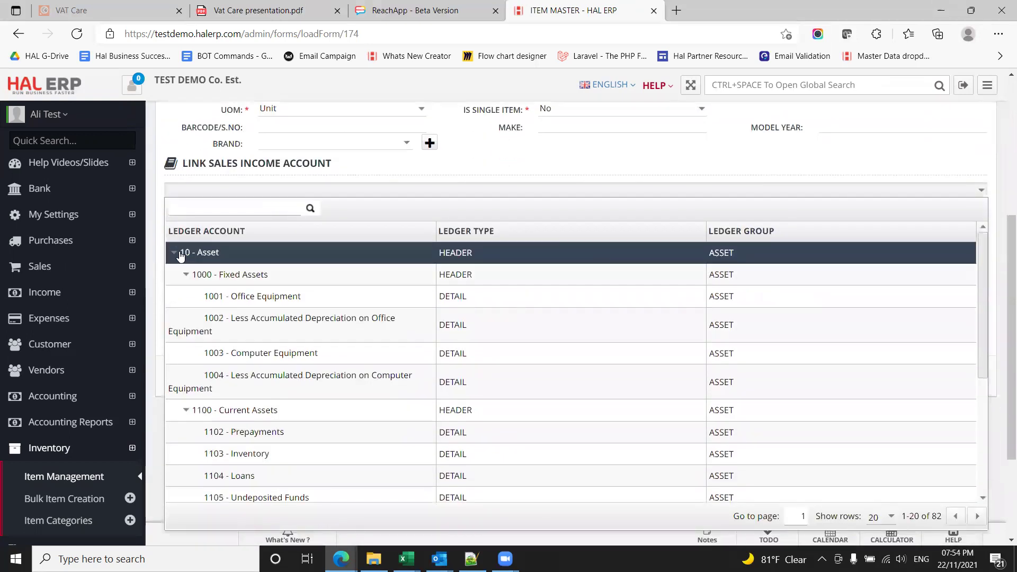
pyautogui.click(177, 254)
pyautogui.click(175, 274)
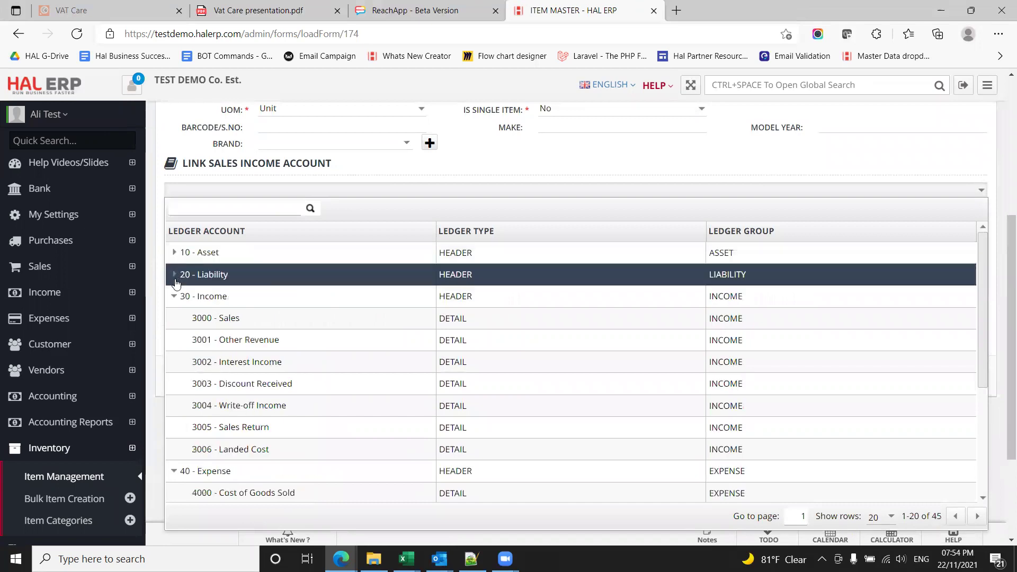
pyautogui.click(230, 317)
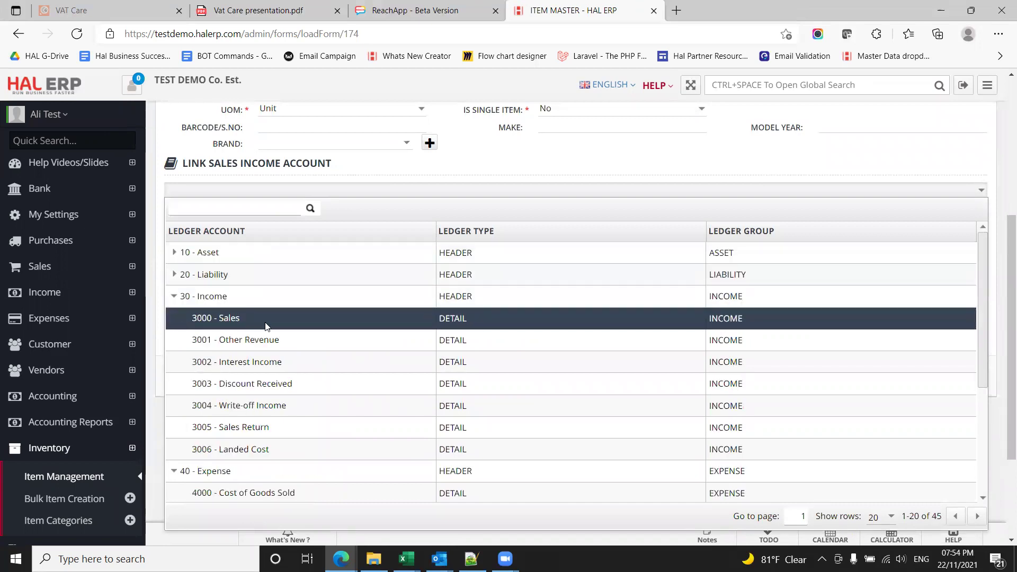
# - Search the ledger for expense accounts and link the item's purchase account to 4000 - Cost of Goods Sold
pyautogui.click(240, 238)
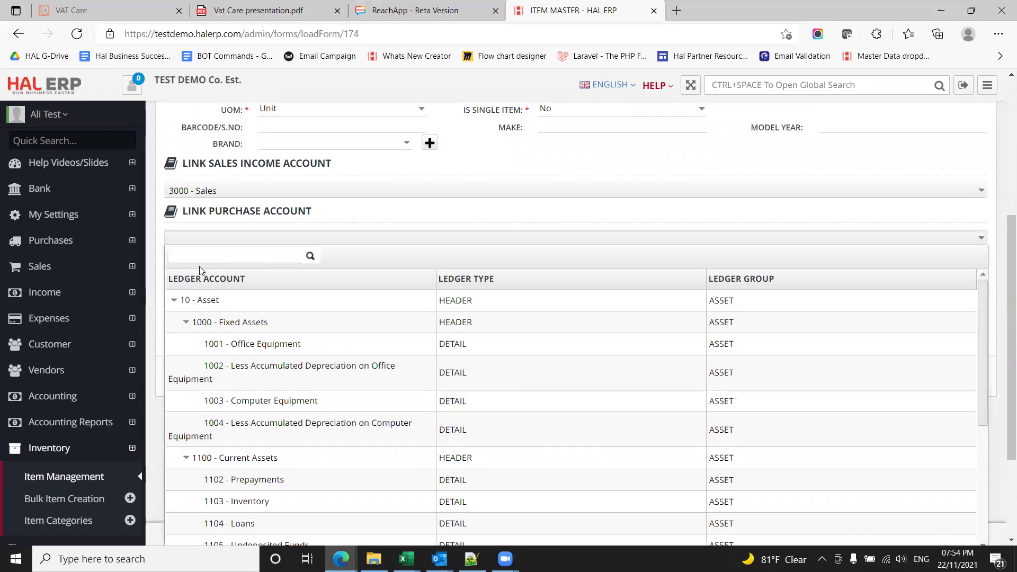
pyautogui.write('experse')
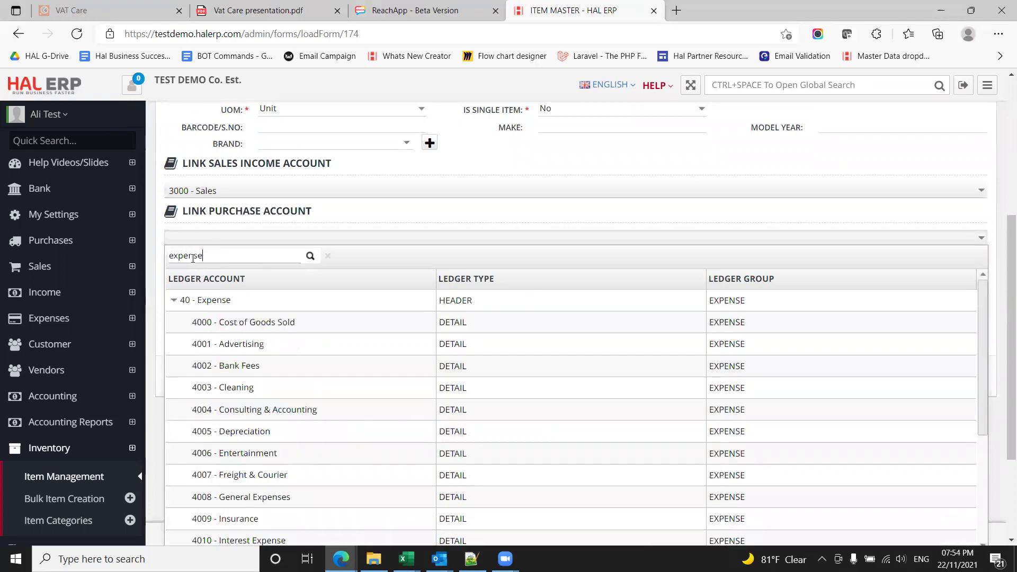
pyautogui.click(260, 325)
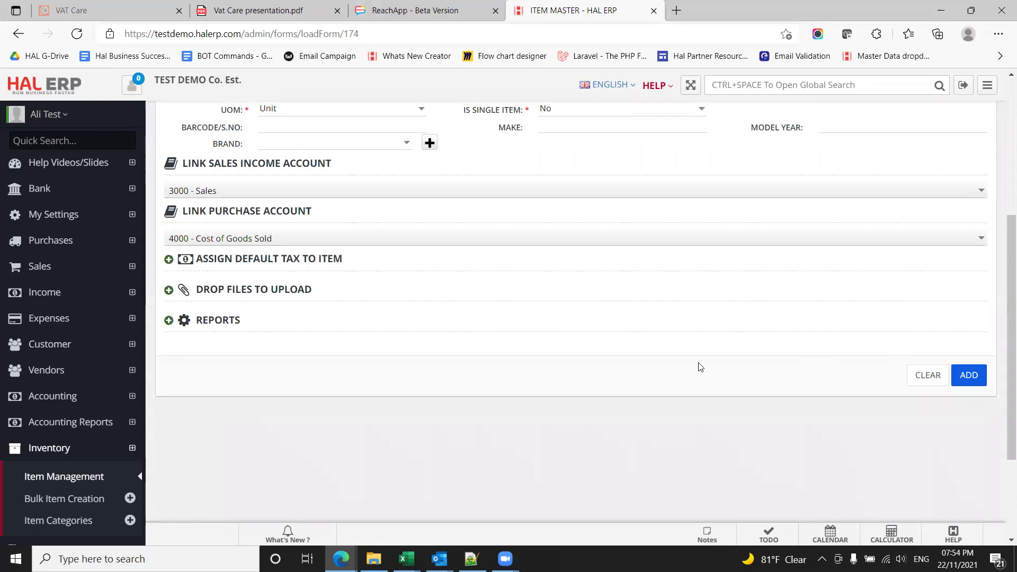
# - Review the completed Rent 6 Months entry and add it to the item master
pyautogui.scroll(2, 699, 367)
pyautogui.scroll(4, 701, 367)
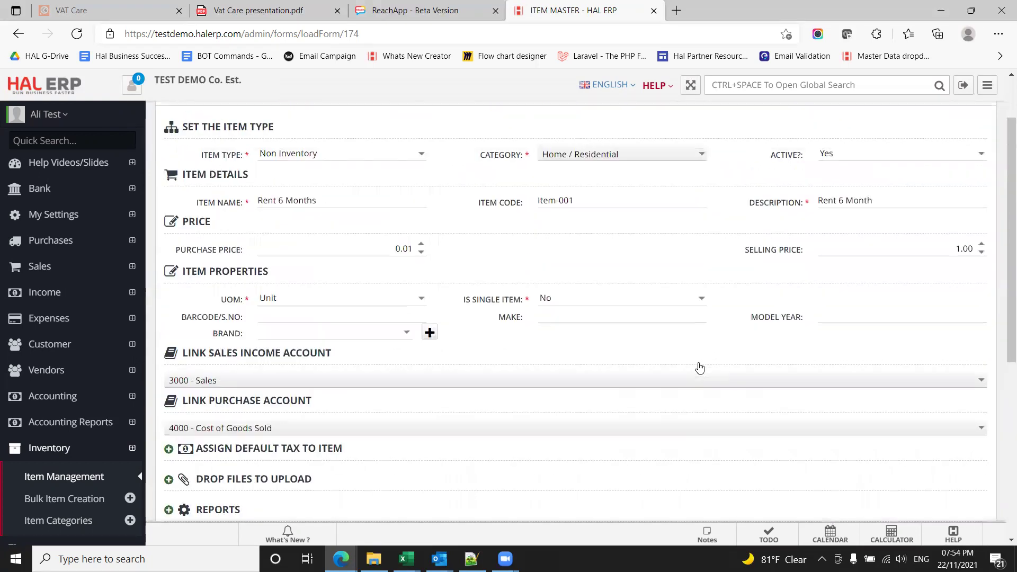
pyautogui.scroll(-4, 700, 364)
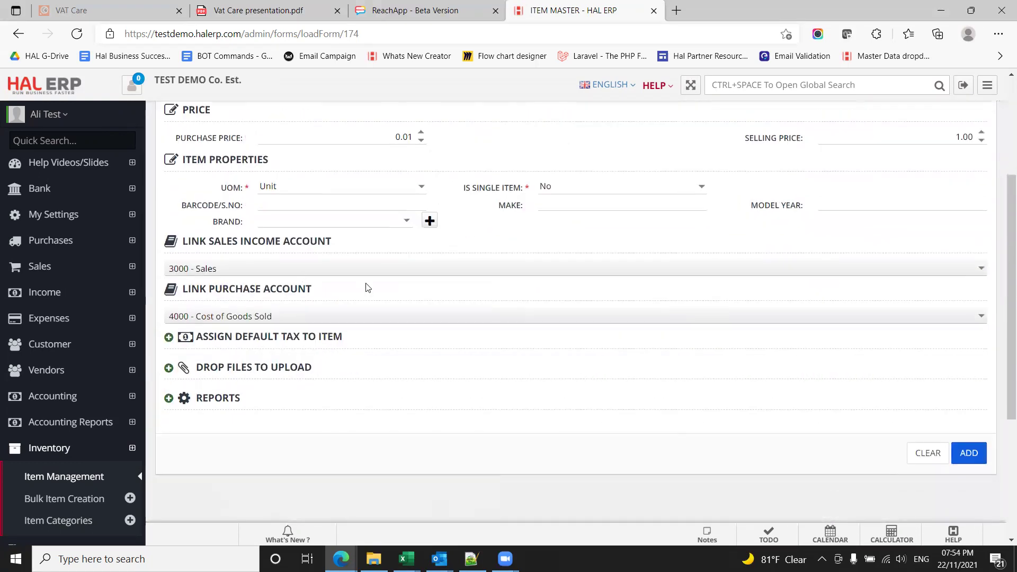
pyautogui.click(969, 453)
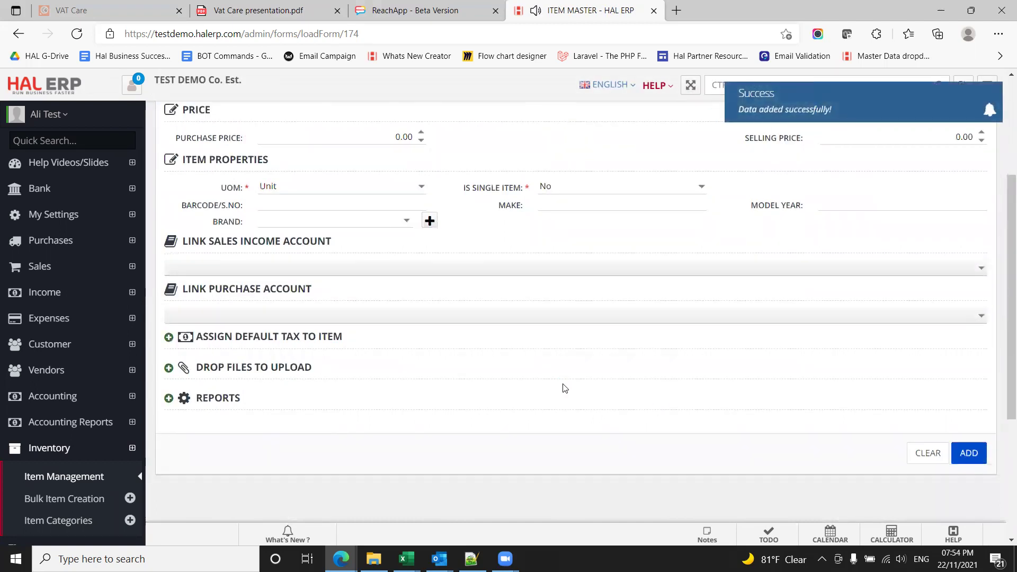
pyautogui.scroll(2, 563, 390)
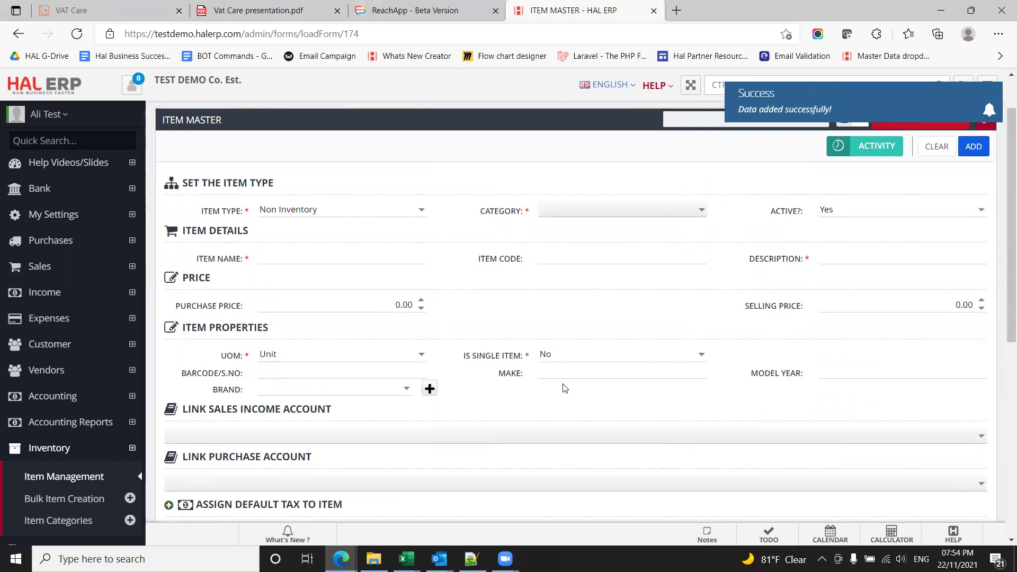
# - Open the sales invoicing list, collapse the navigation sidebar, and start creating a new invoice
pyautogui.click(52, 345)
pyautogui.click(42, 267)
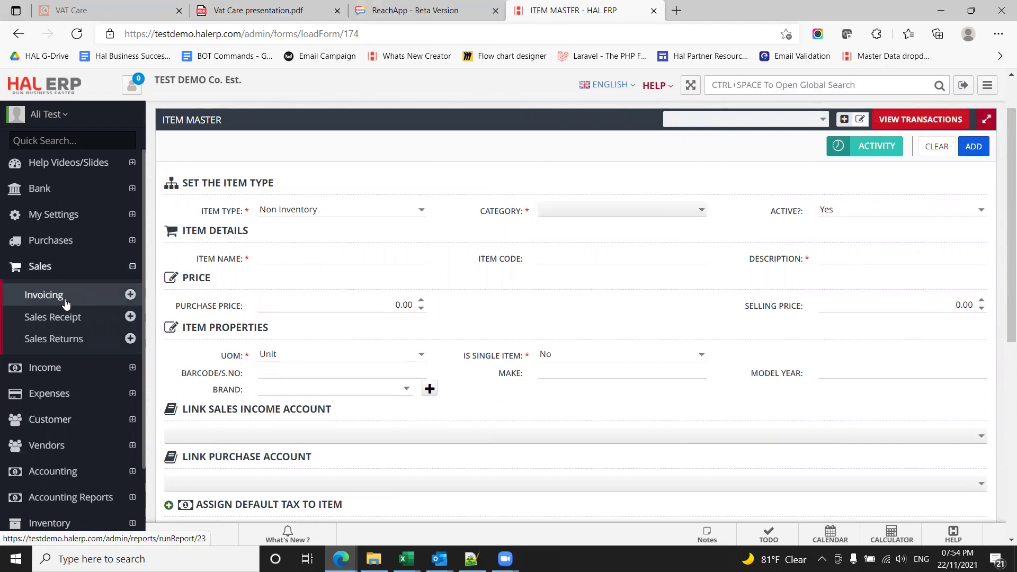
pyautogui.click(64, 303)
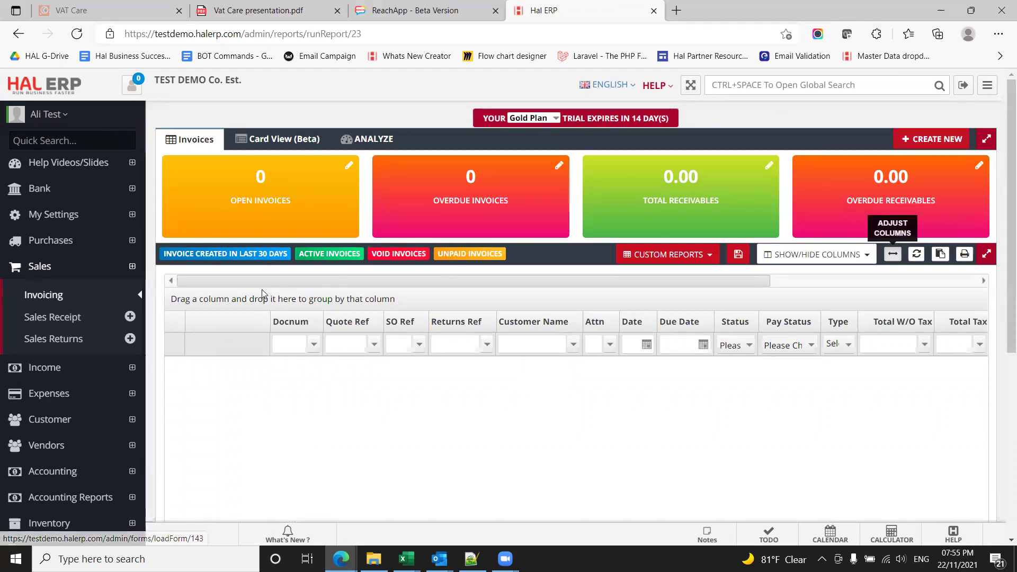
pyautogui.click(987, 86)
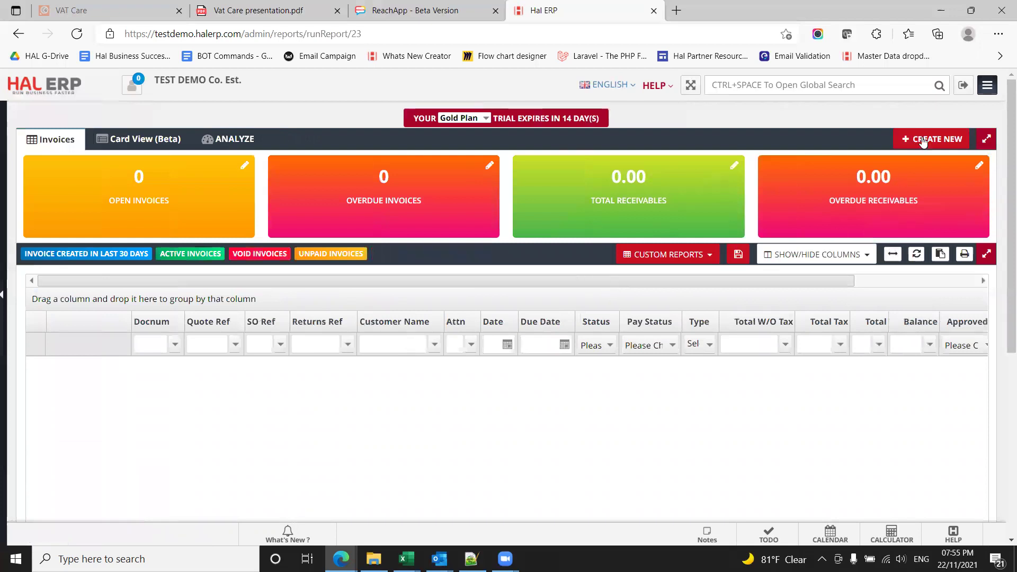
pyautogui.click(934, 143)
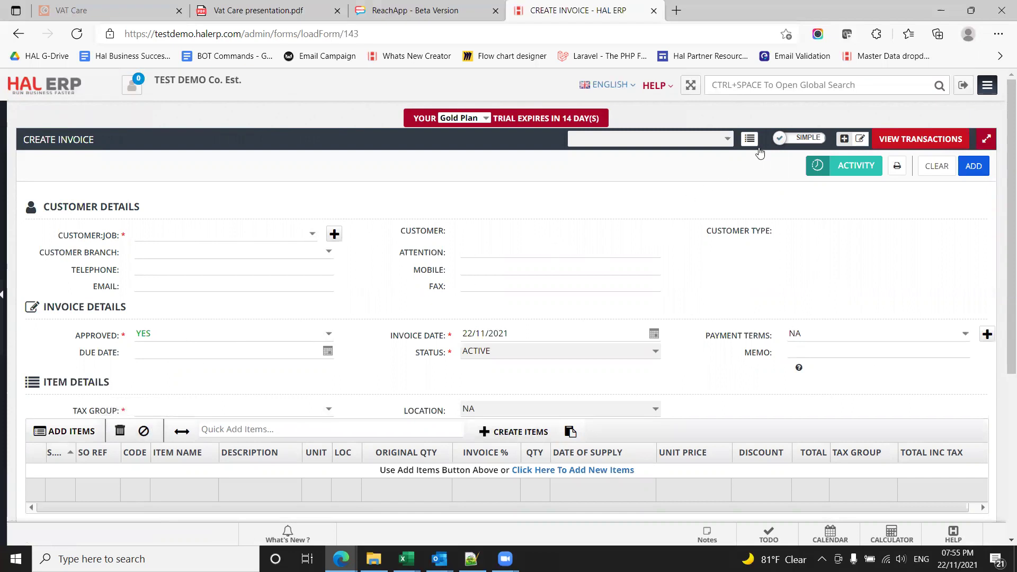
# - Change the invoice form from Simple to Advance mode and keep the invoice type as REGULAR
pyautogui.click(804, 140)
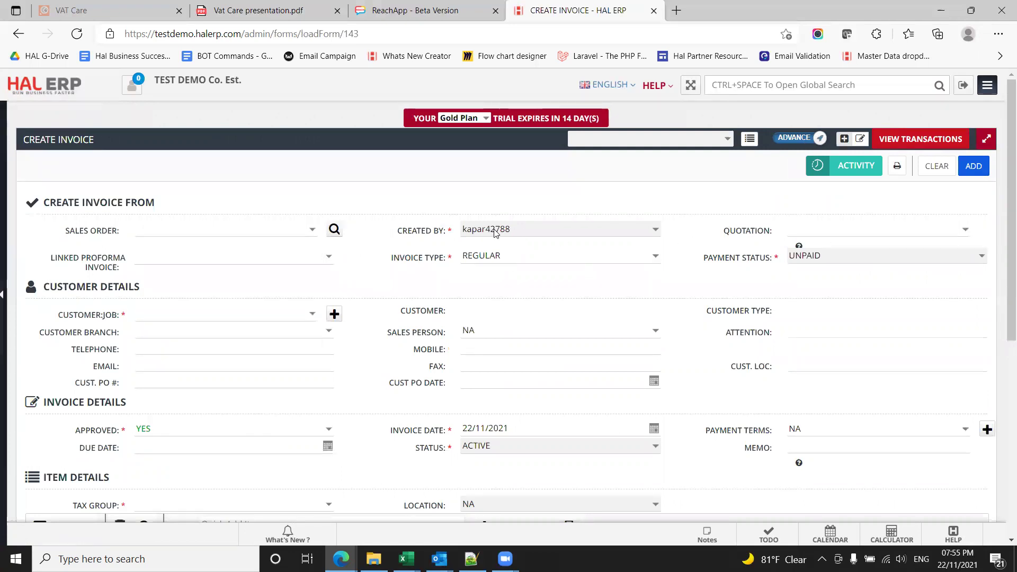
pyautogui.click(656, 257)
pyautogui.click(656, 259)
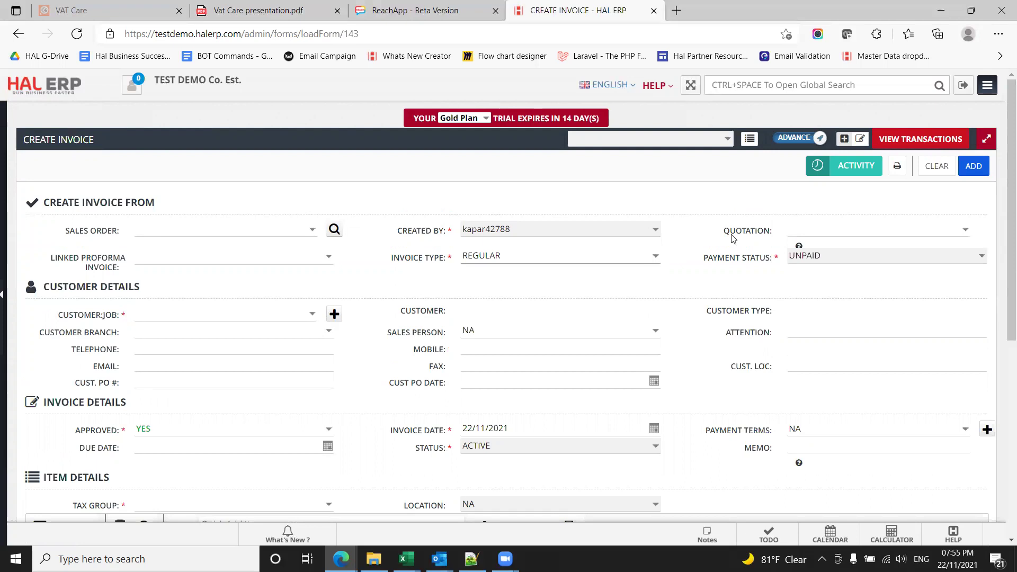
# - Choose XYZ Trading Co. as the customer for the invoice
pyautogui.click(268, 312)
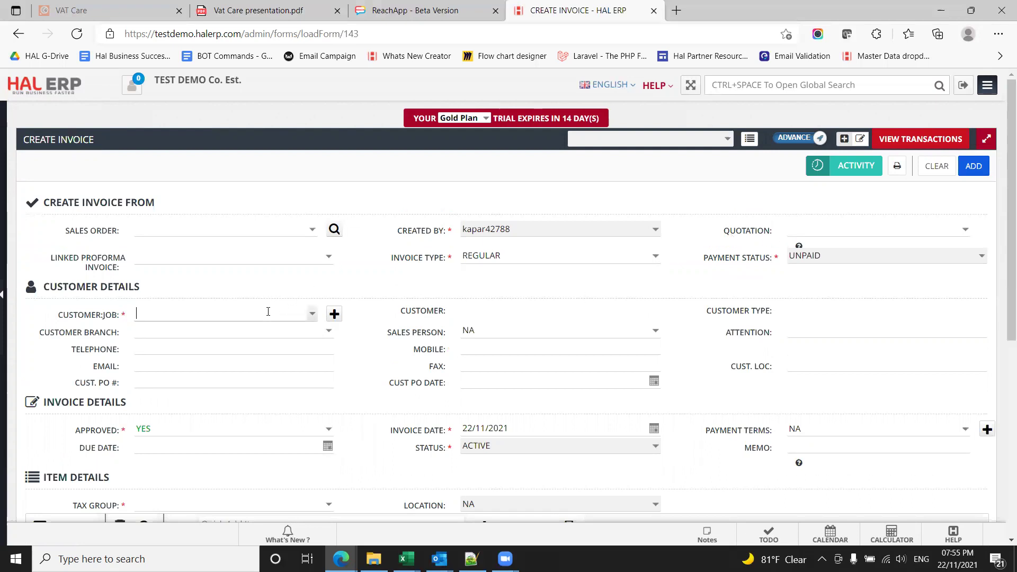
pyautogui.write('te')
pyautogui.press('BackSpace')
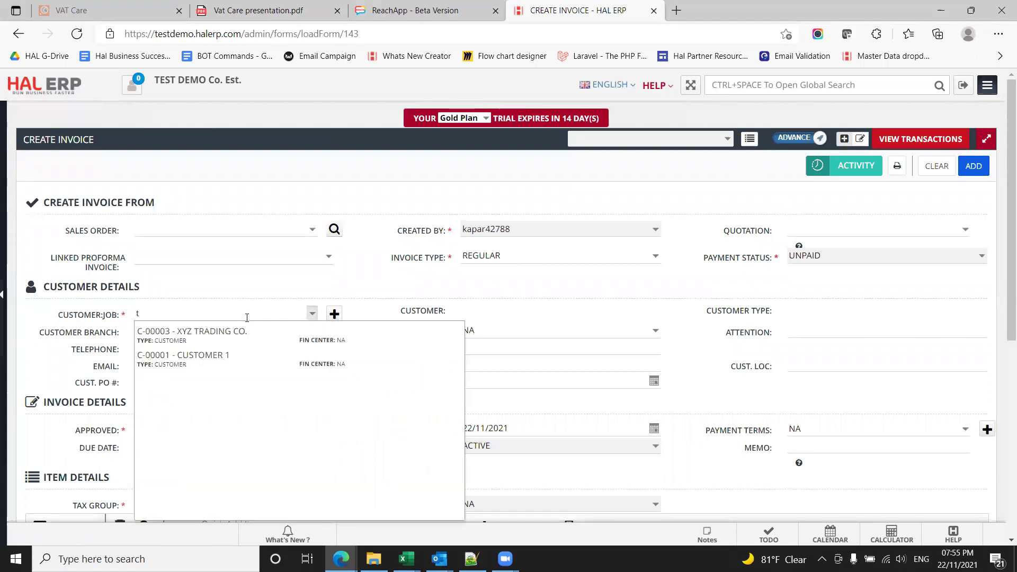
pyautogui.click(215, 337)
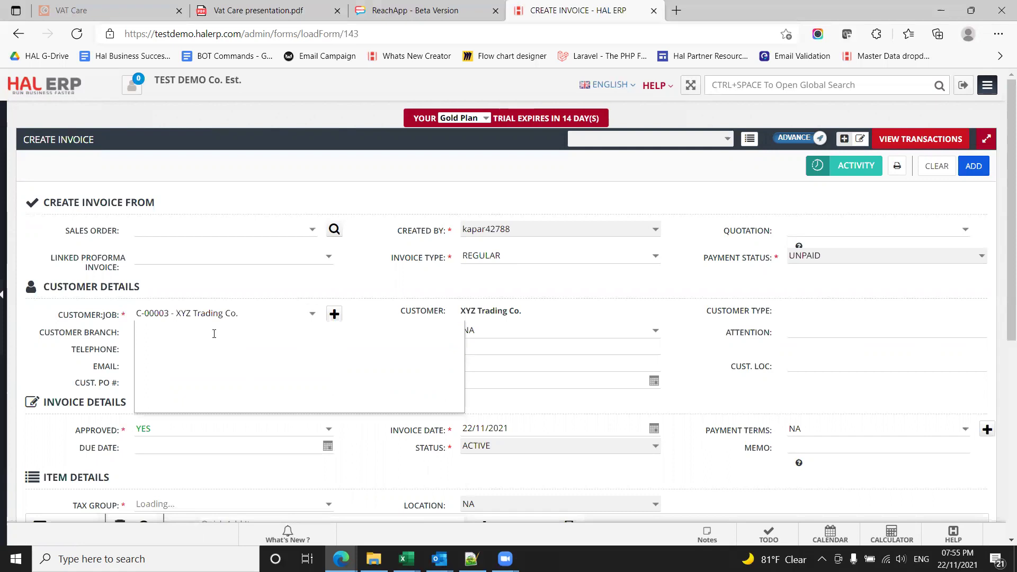
# - Enter the invoice memo as "Rent for 1 Year"
pyautogui.scroll(-2, 400, 338)
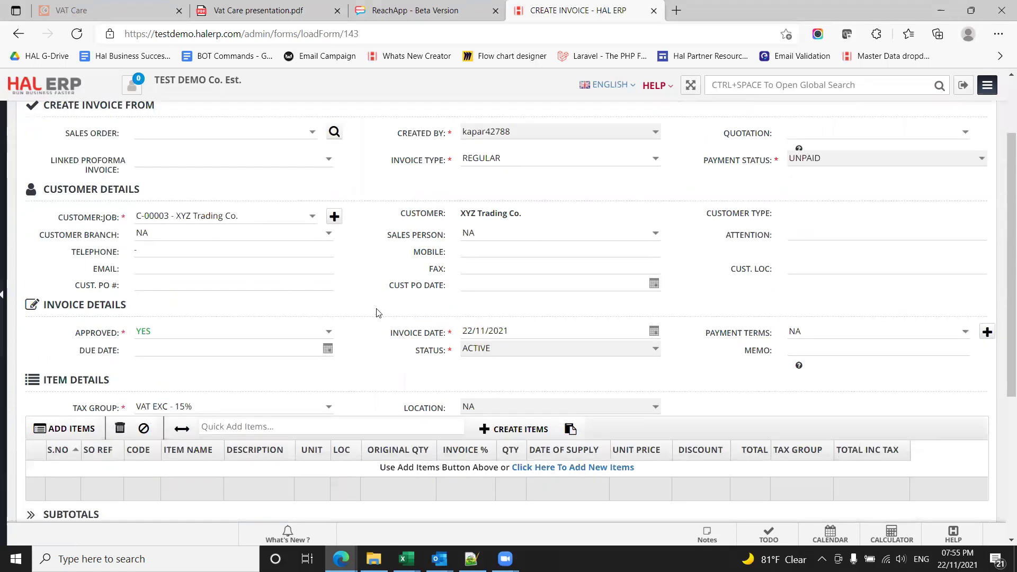
pyautogui.scroll(-1, 379, 314)
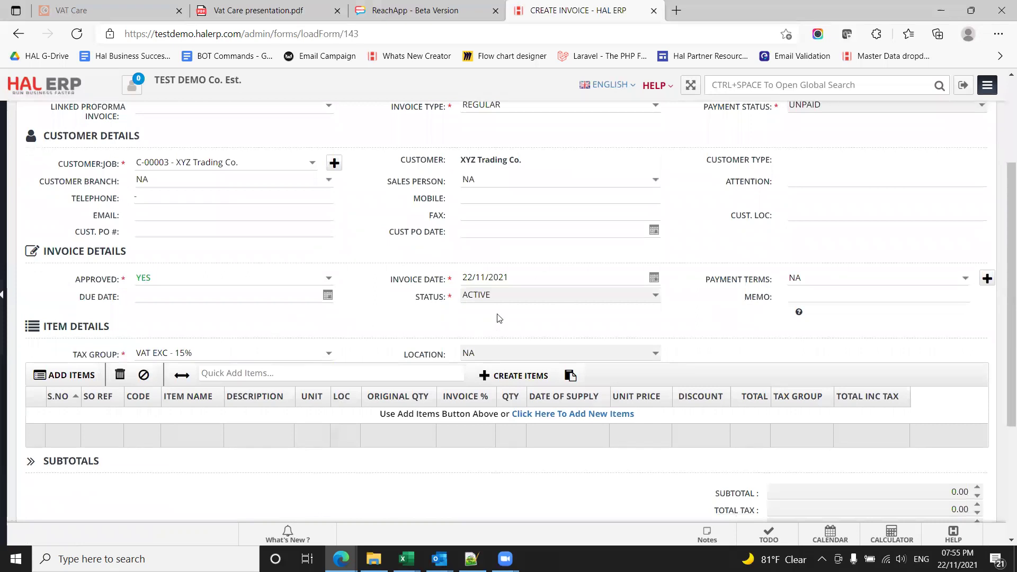
pyautogui.scroll(-2, 581, 320)
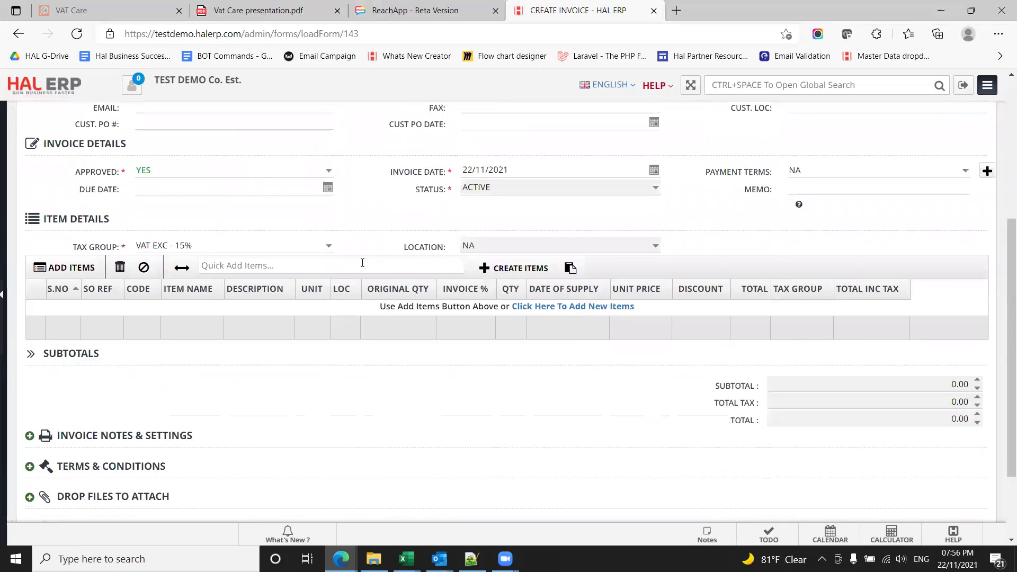
pyautogui.click(830, 189)
pyautogui.write('Rent')
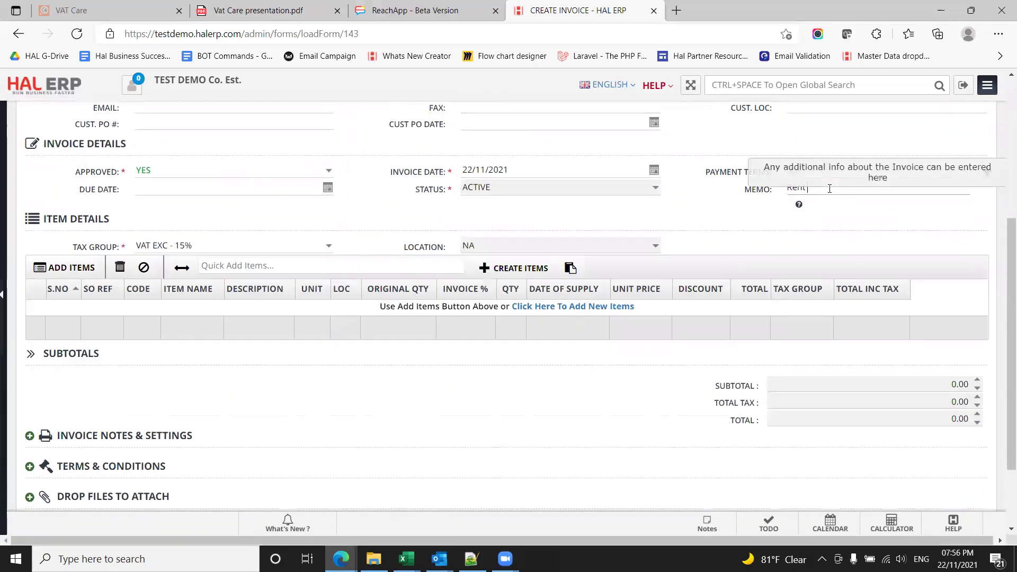
pyautogui.write(' for 1 Year')
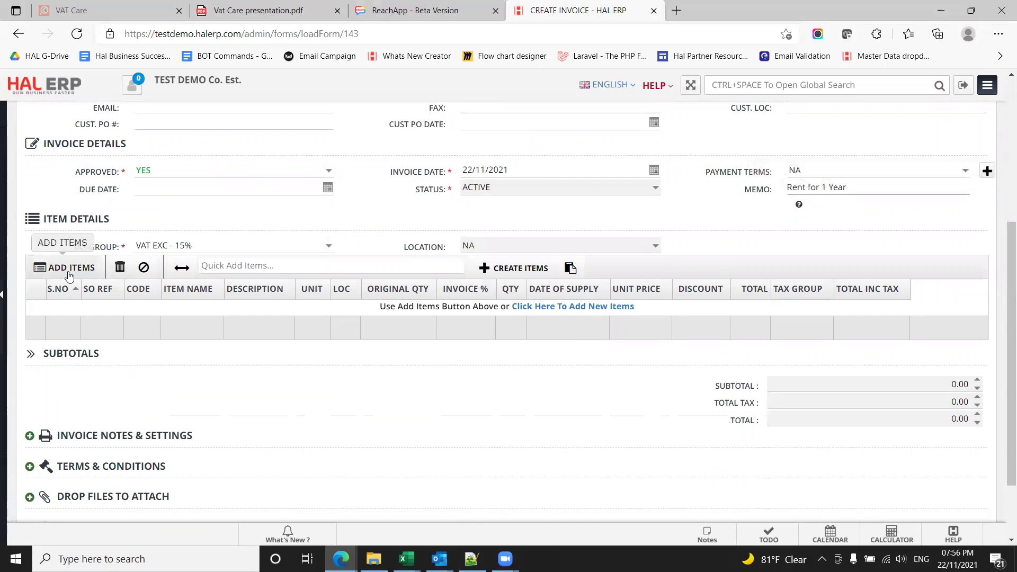
# - Search the items for "item" and add Rent 6 Months as an invoice line
pyautogui.click(229, 266)
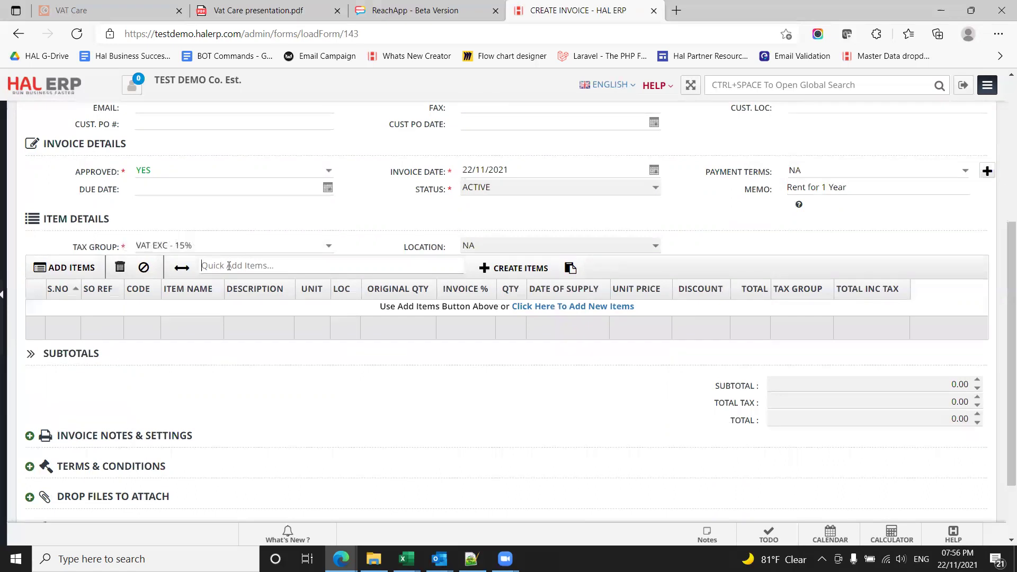
pyautogui.write('item')
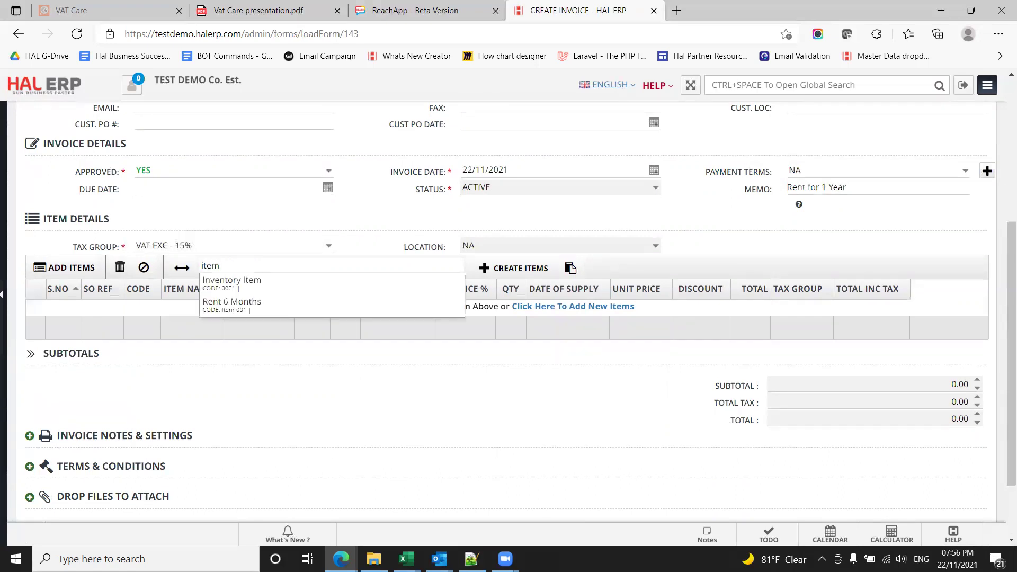
pyautogui.click(255, 313)
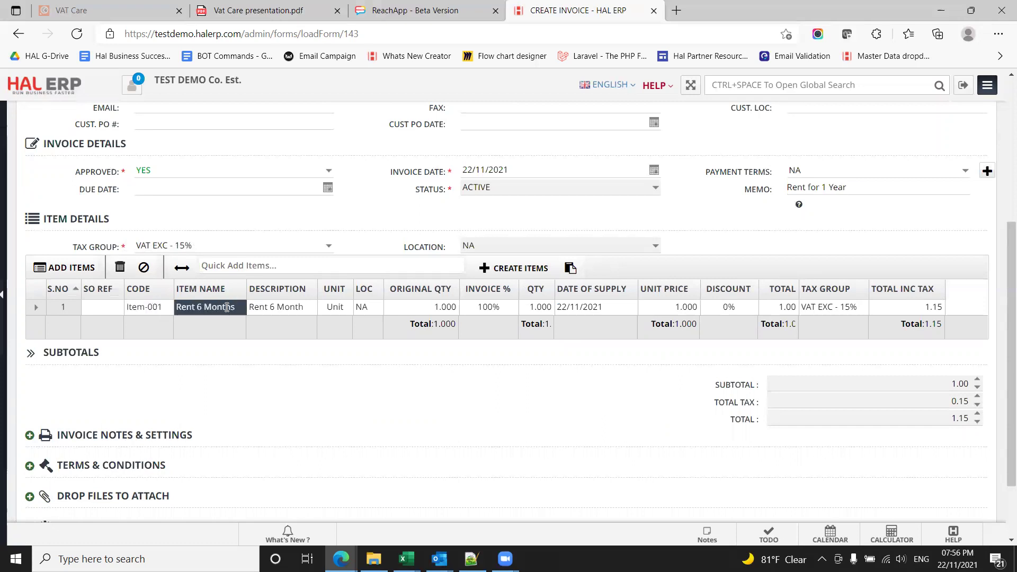
# - Set the unit price of the Rent 6 Months invoice line to 1,250
pyautogui.press('Tab')
pyautogui.press('Tab')
pyautogui.press('Tab')
pyautogui.press('Tab')
pyautogui.click(466, 310)
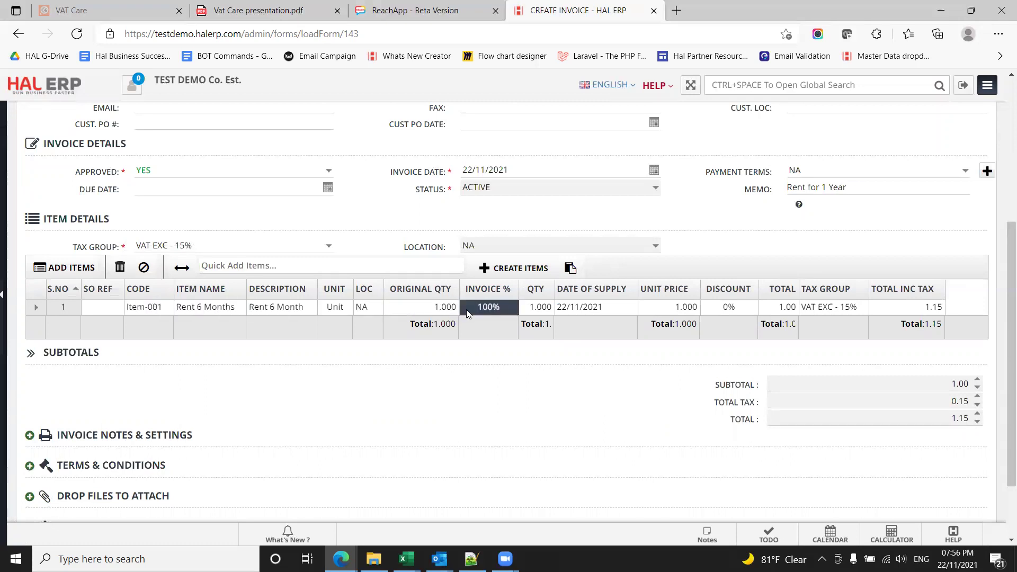
pyautogui.click(532, 308)
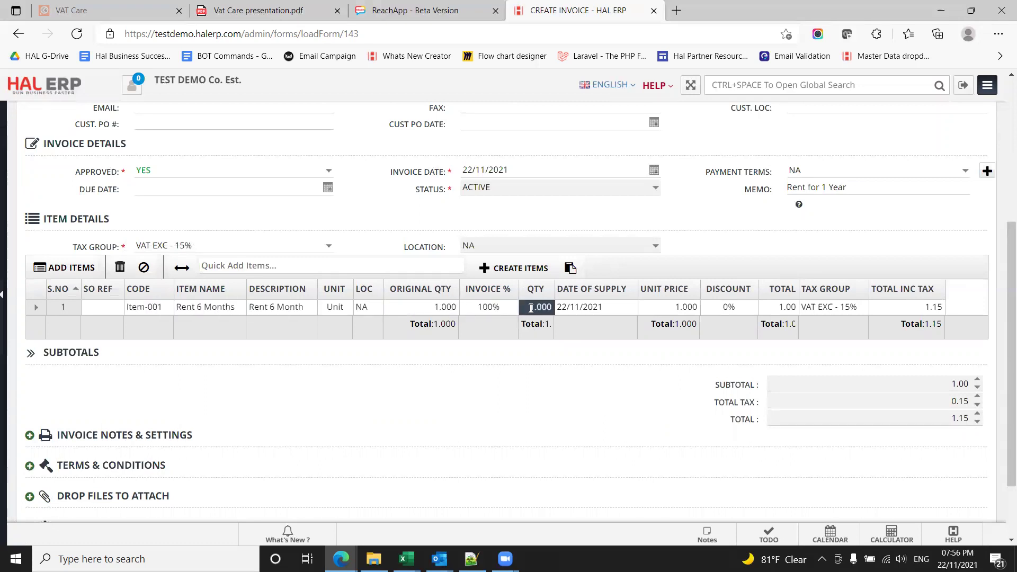
pyautogui.press('Tab')
pyautogui.click(658, 312)
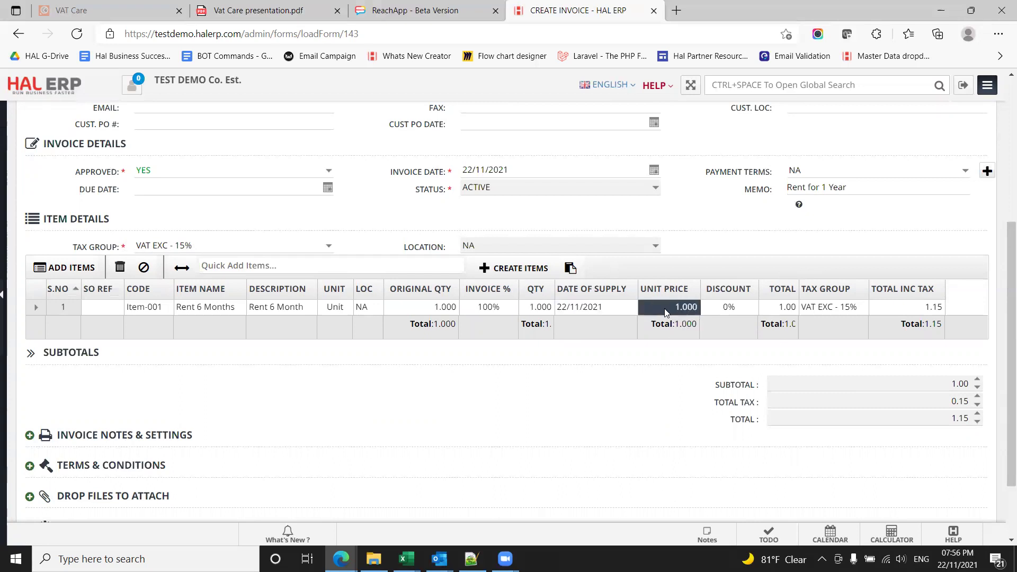
pyautogui.click(666, 309)
pyautogui.write('12')
pyautogui.press('Return')
# - Set the quantity of the Rent 6 Months invoice line to 6
pyautogui.click(533, 312)
pyautogui.click(533, 312)
pyautogui.write('6')
pyautogui.press('Return')
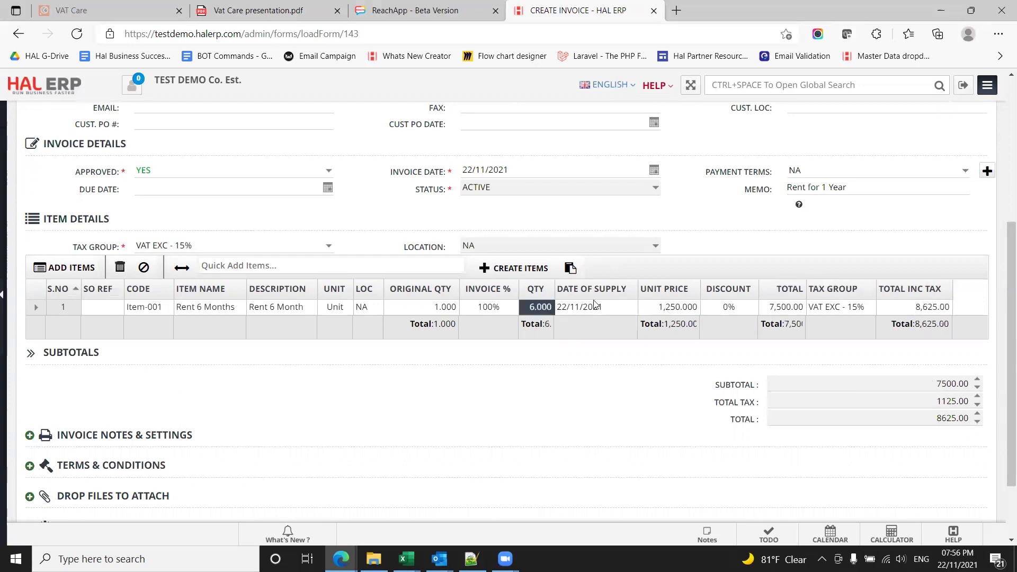
pyautogui.click(669, 303)
pyautogui.click(785, 207)
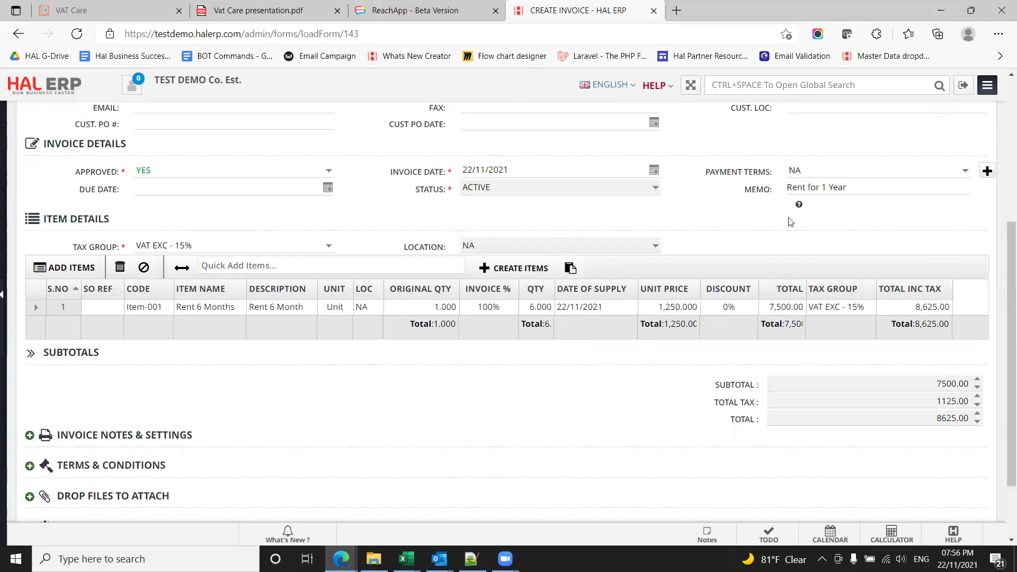
# - Try a quantity of 2 on the Rent 6 Months invoice line, then set the quantity to 1
pyautogui.click(523, 313)
pyautogui.click(528, 310)
pyautogui.write('2')
pyautogui.click(628, 340)
pyautogui.click(533, 313)
pyautogui.write('1')
pyautogui.press('Tab')
# - Set the unit price of the Rent 6 Months invoice line to 15,000
pyautogui.click(658, 310)
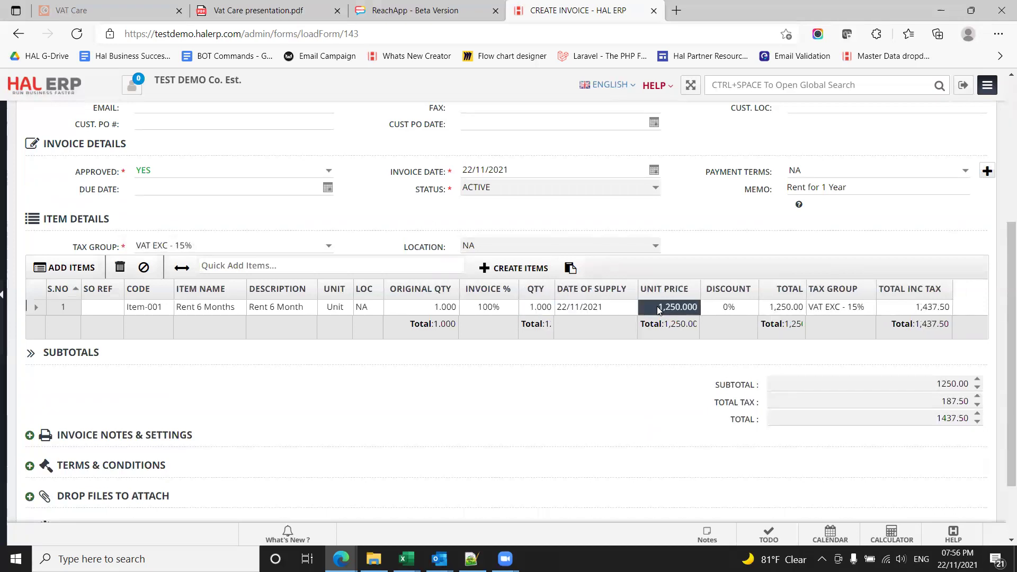
pyautogui.click(658, 309)
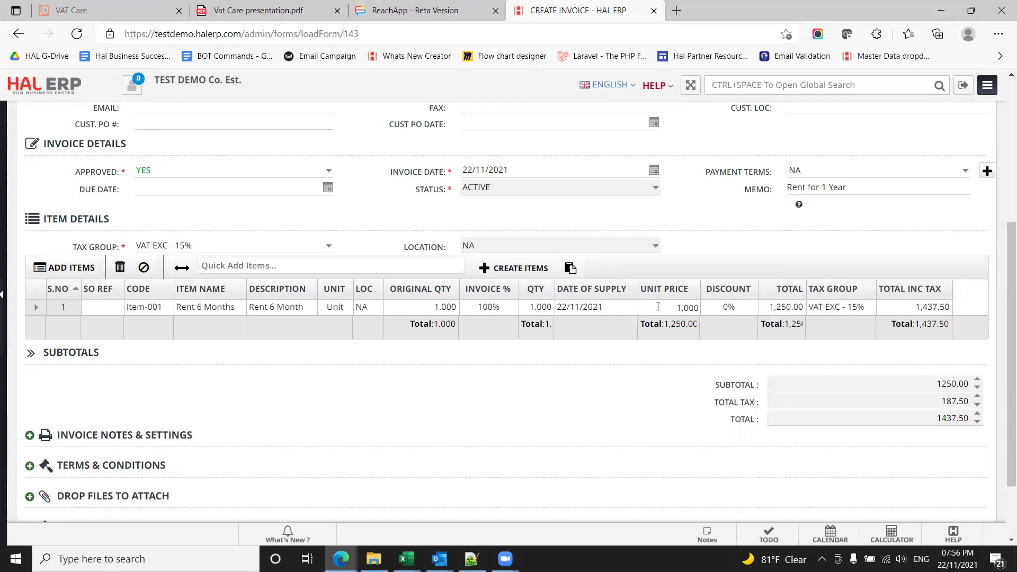
pyautogui.write('15,000')
pyautogui.press('Return')
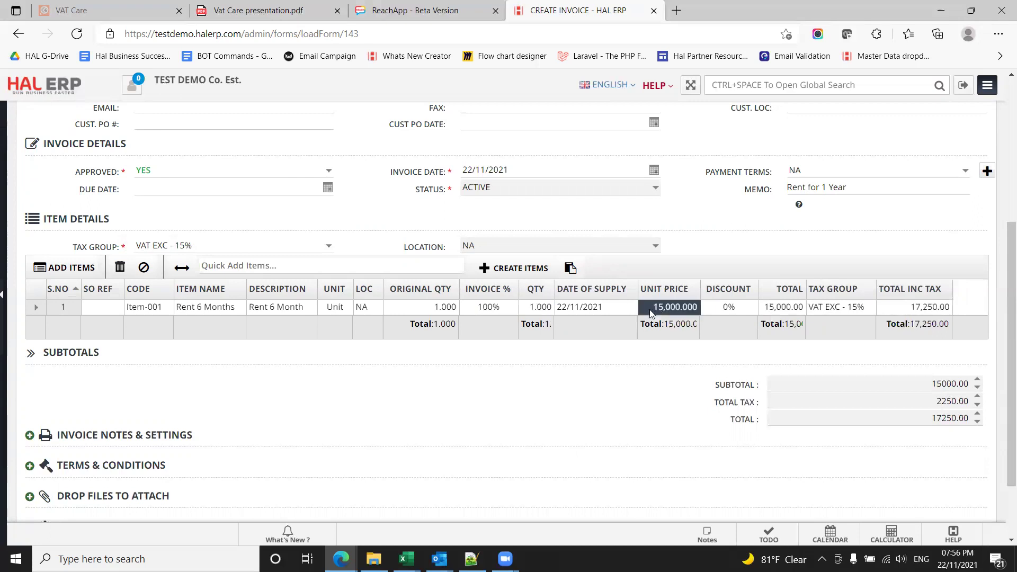
# - Change the invoice line's description to "Rent for 1 Year (21/11/2021 - 20/11/2022)"
pyautogui.click(301, 310)
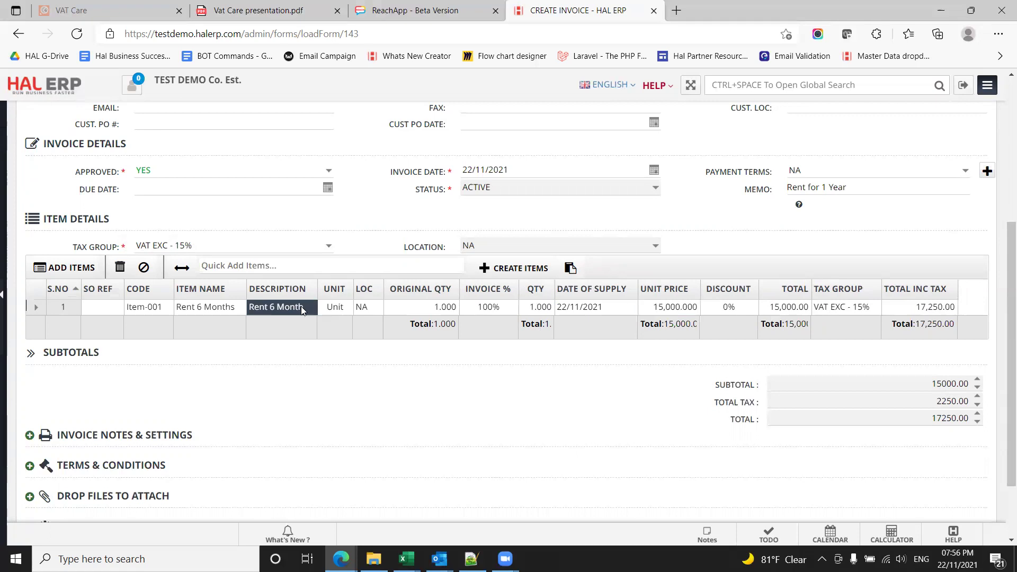
pyautogui.click(301, 306)
pyautogui.hotkey('ctrl', 'a')
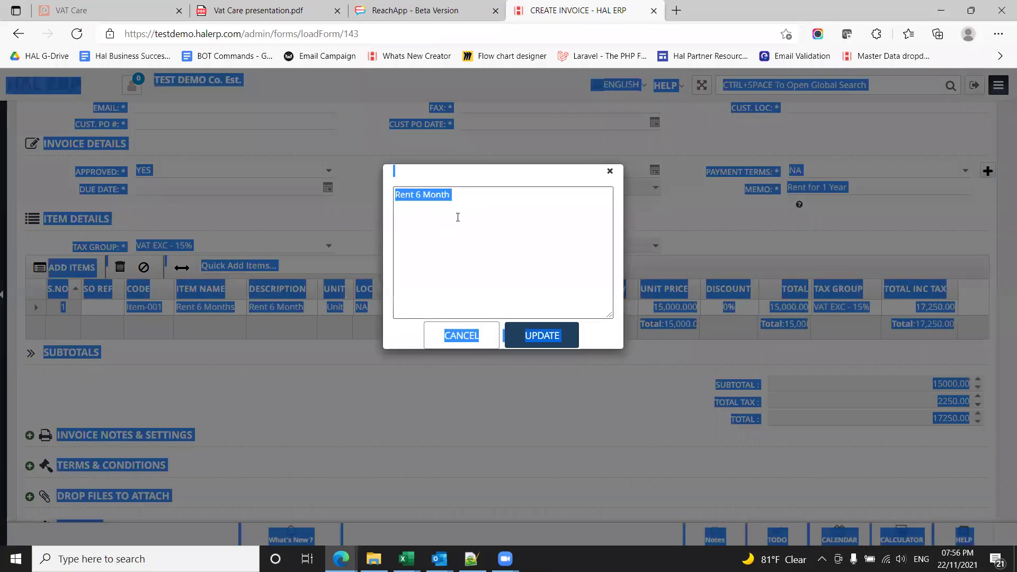
pyautogui.click(466, 200)
pyautogui.hotkey('ctrl', 'a')
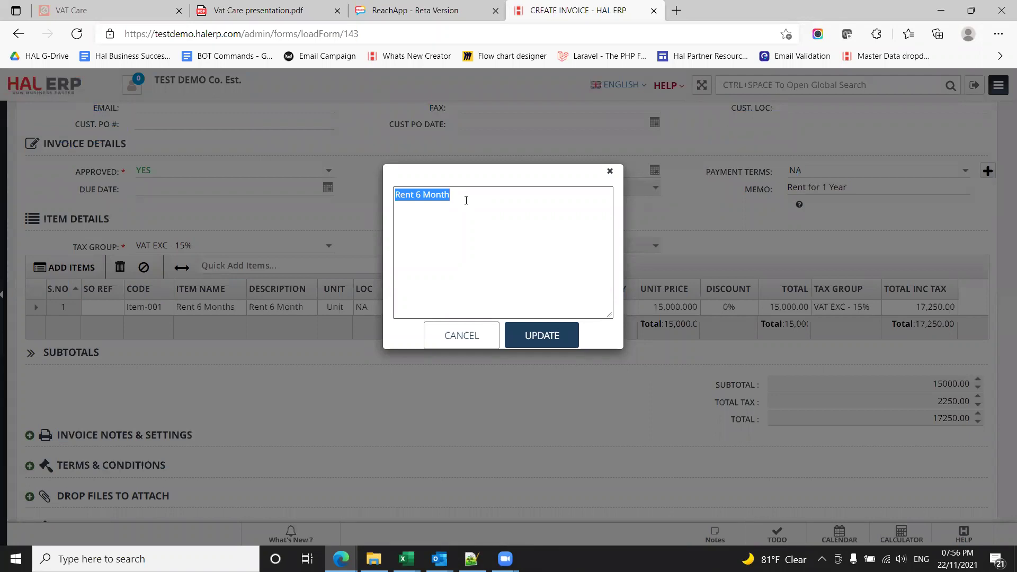
pyautogui.write('Rent for 1 Year (21/11/2021 - 20/11/2022')
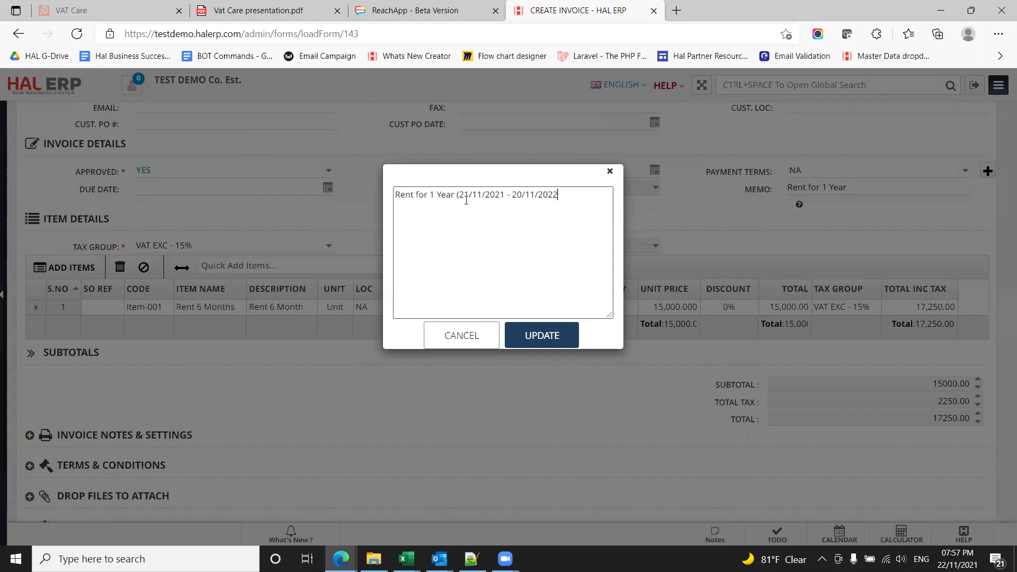
pyautogui.write(')')
pyautogui.click(551, 338)
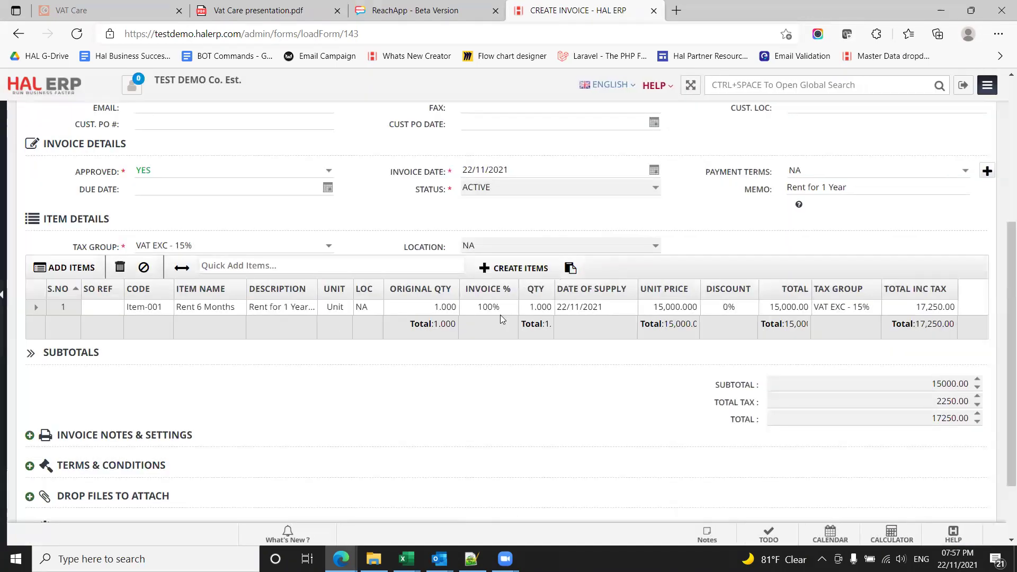
# - Add the completed invoice to the system and open its saved record for viewing
pyautogui.scroll(-2, 633, 379)
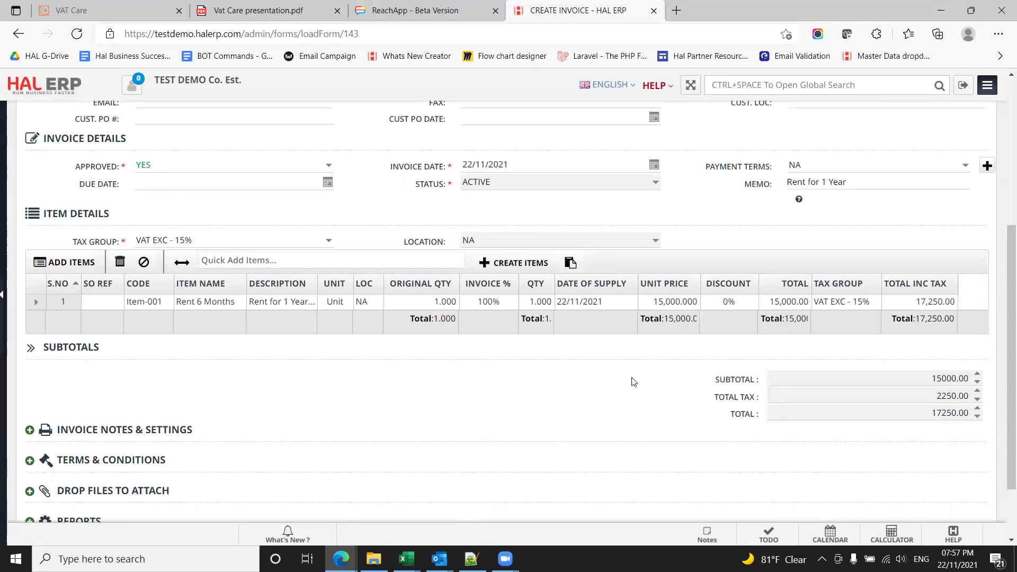
pyautogui.click(899, 498)
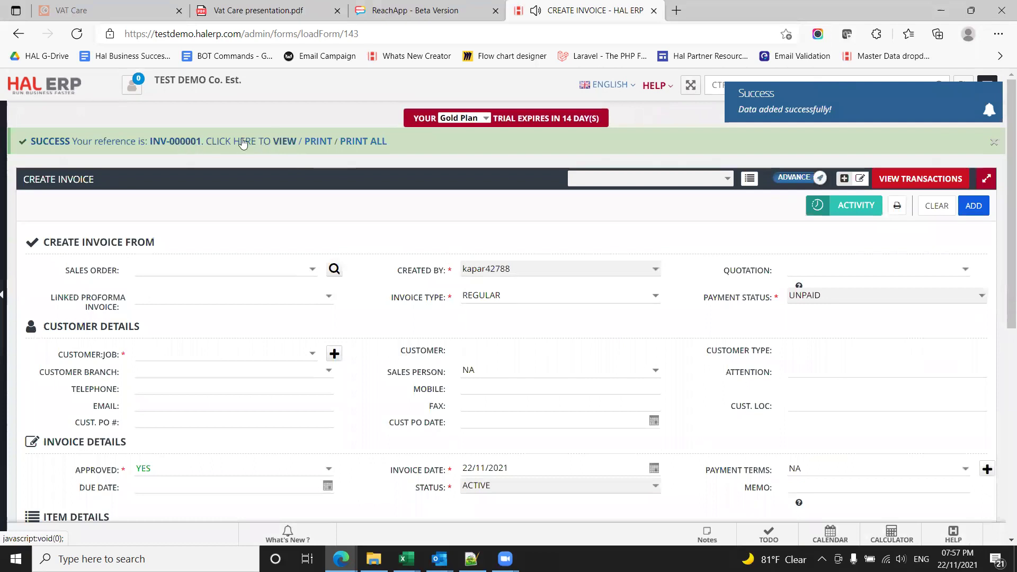
pyautogui.click(278, 142)
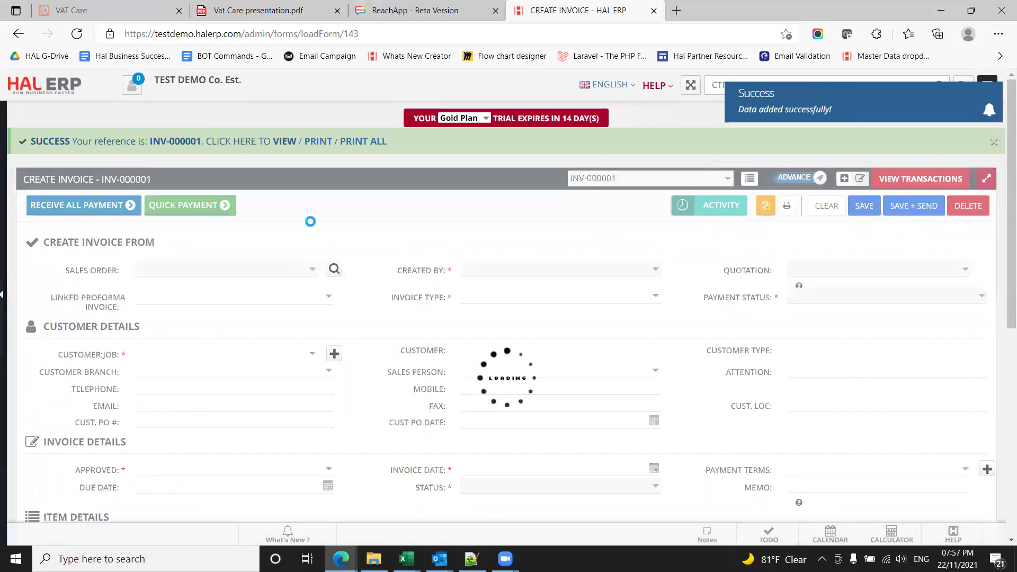
# - Preview the printed tax invoice, cancel printing, and examine its totals, bank details and QR code
pyautogui.click(321, 144)
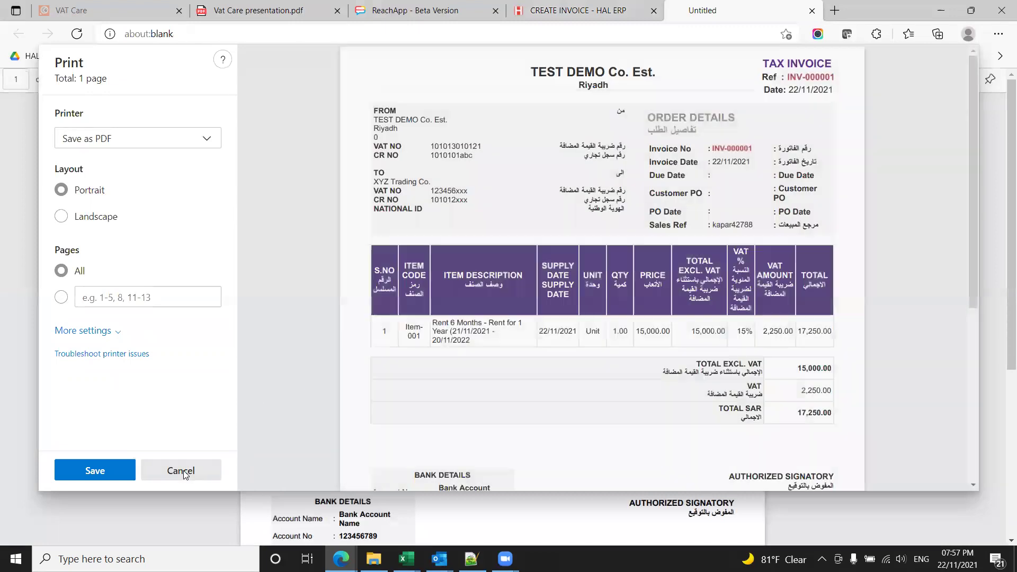
pyautogui.click(179, 470)
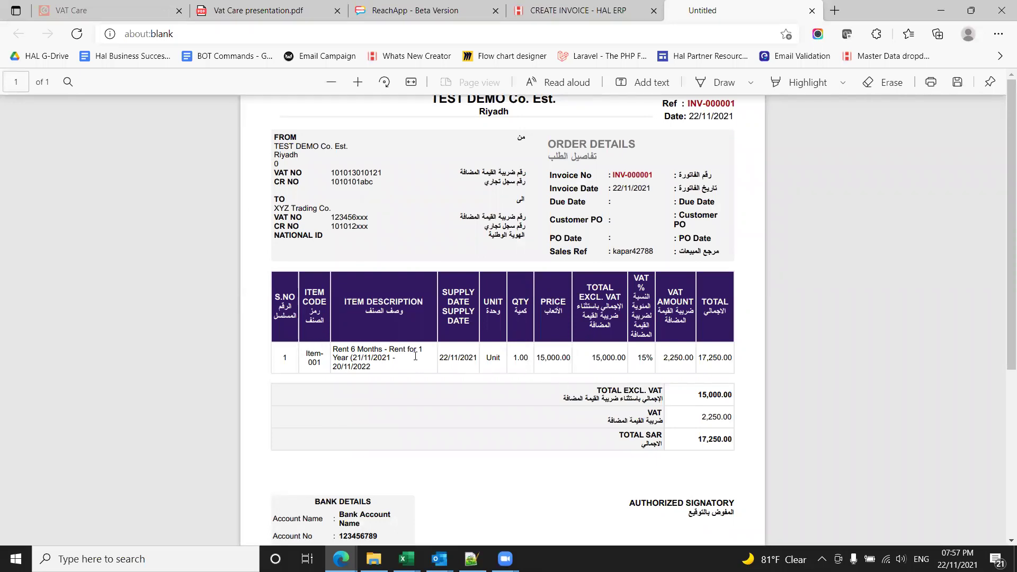
pyautogui.scroll(-5, 638, 434)
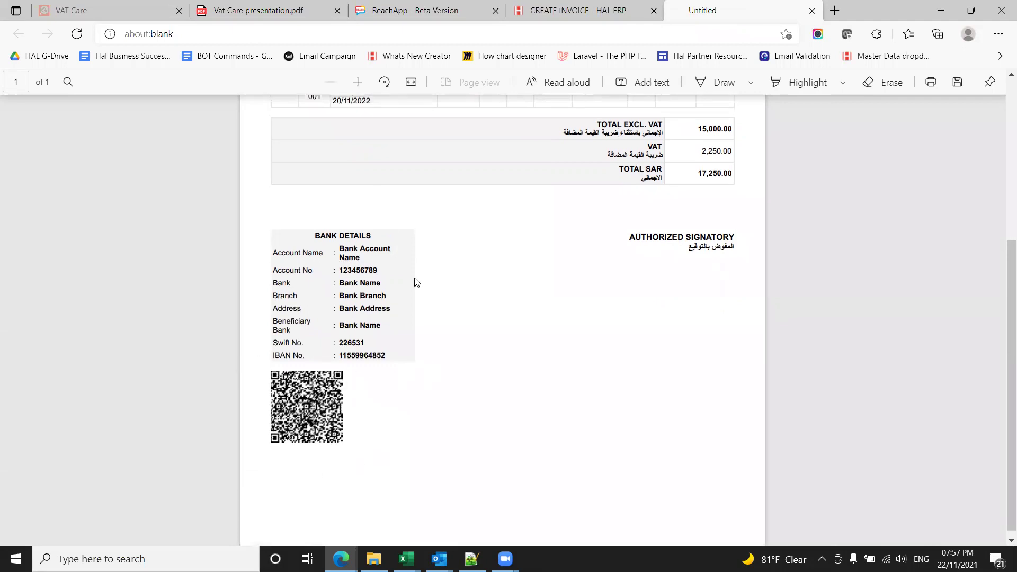
# - Return to the invoice form and examine its terms and conditions, notes and settings, and available bank choices
pyautogui.click(605, 5)
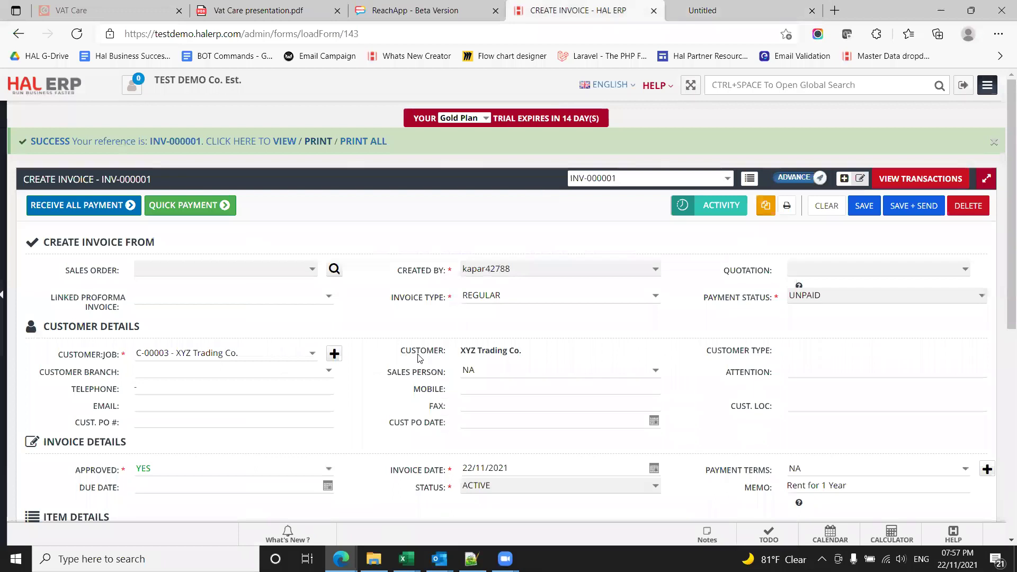
pyautogui.scroll(-7, 416, 356)
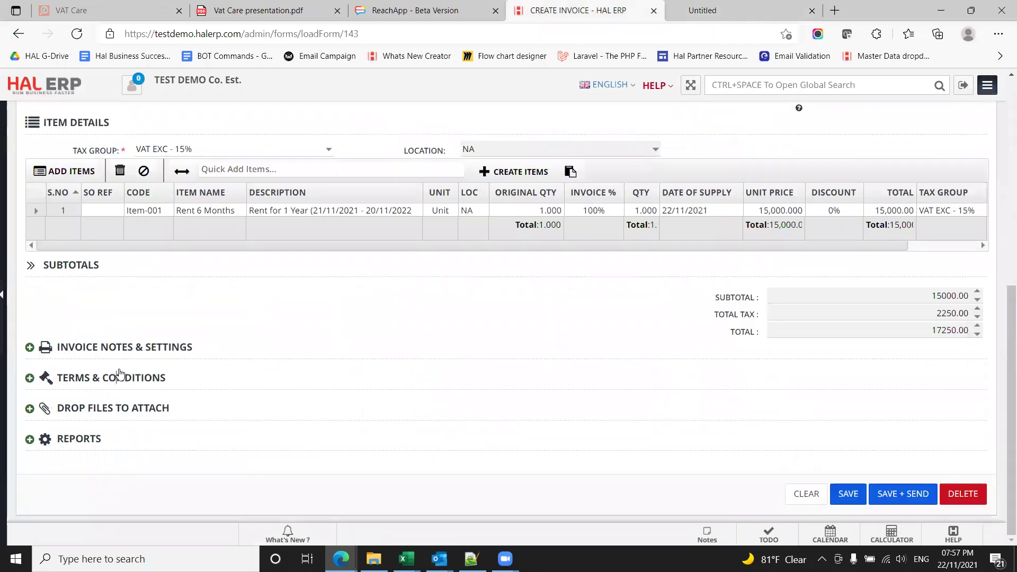
pyautogui.click(119, 377)
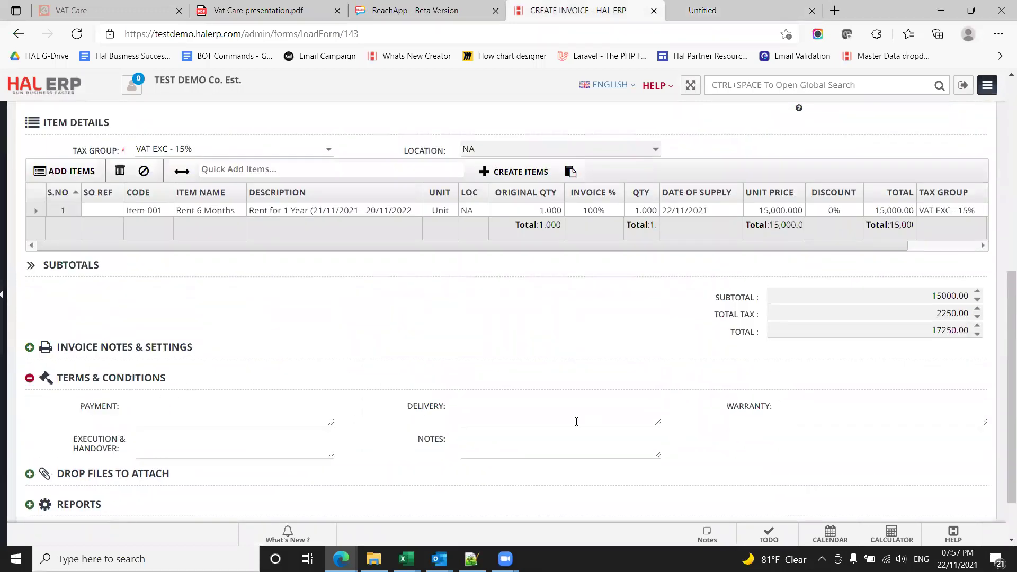
pyautogui.scroll(-2, 576, 422)
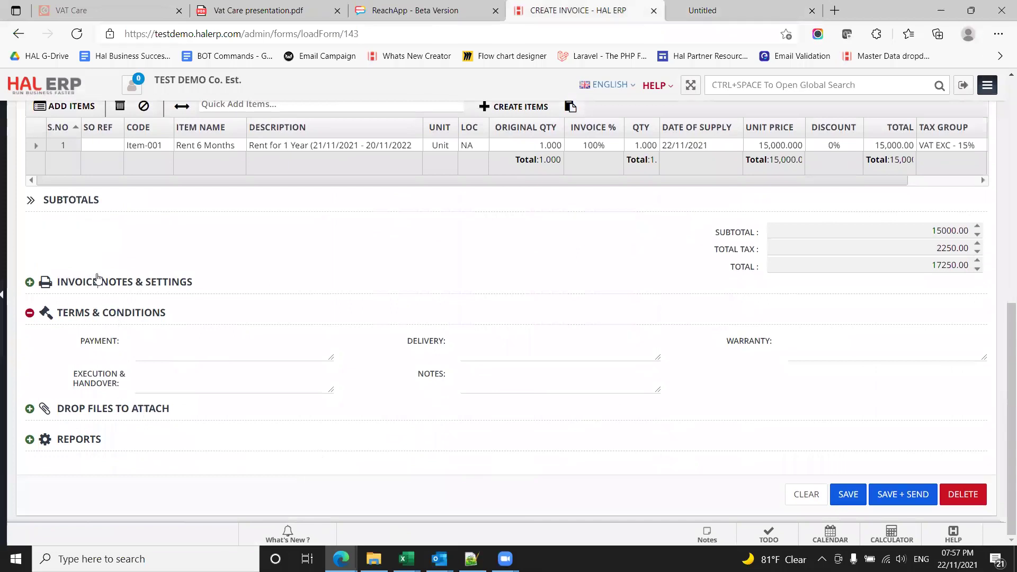
pyautogui.click(98, 278)
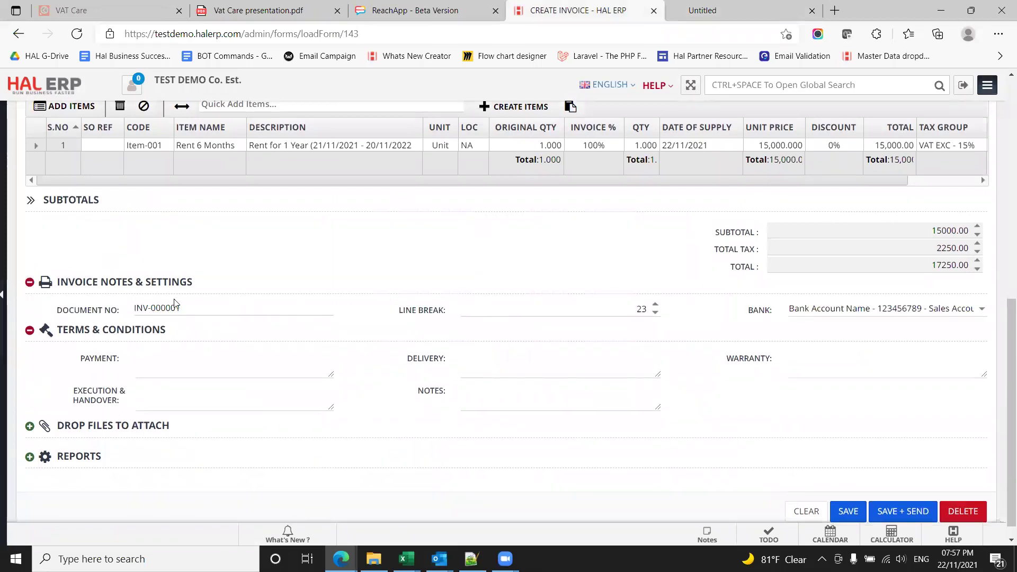
pyautogui.click(983, 310)
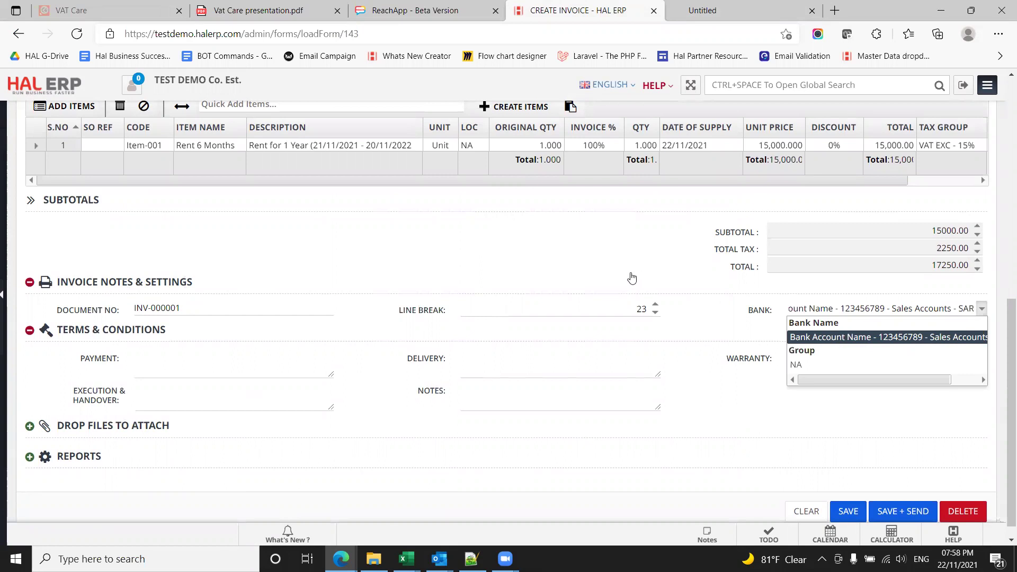
# - Open Bank Account Management to view the list of all banks
pyautogui.scroll(8, 632, 278)
pyautogui.moveTo(3, 293)
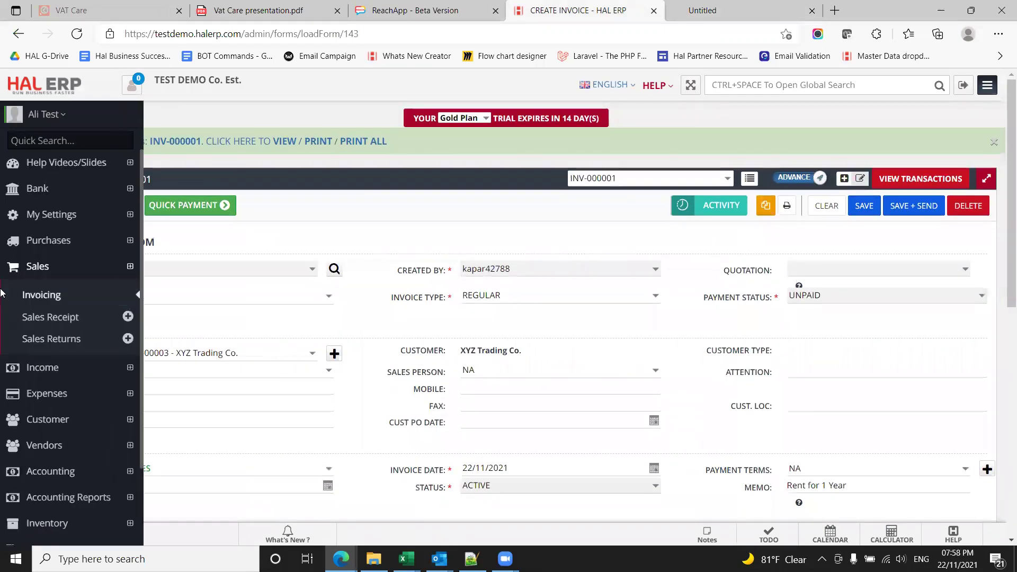
pyautogui.click(45, 190)
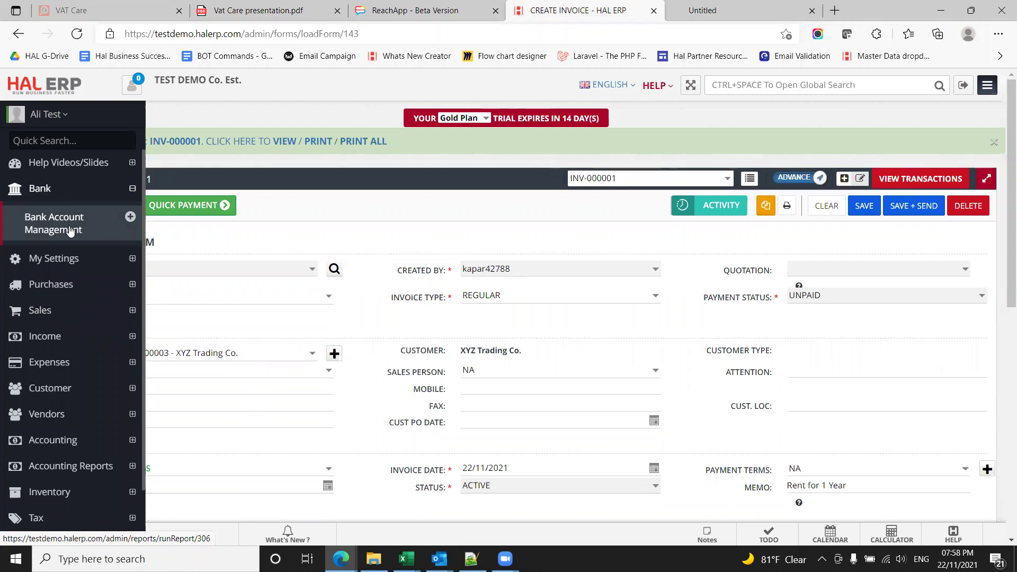
pyautogui.click(70, 232)
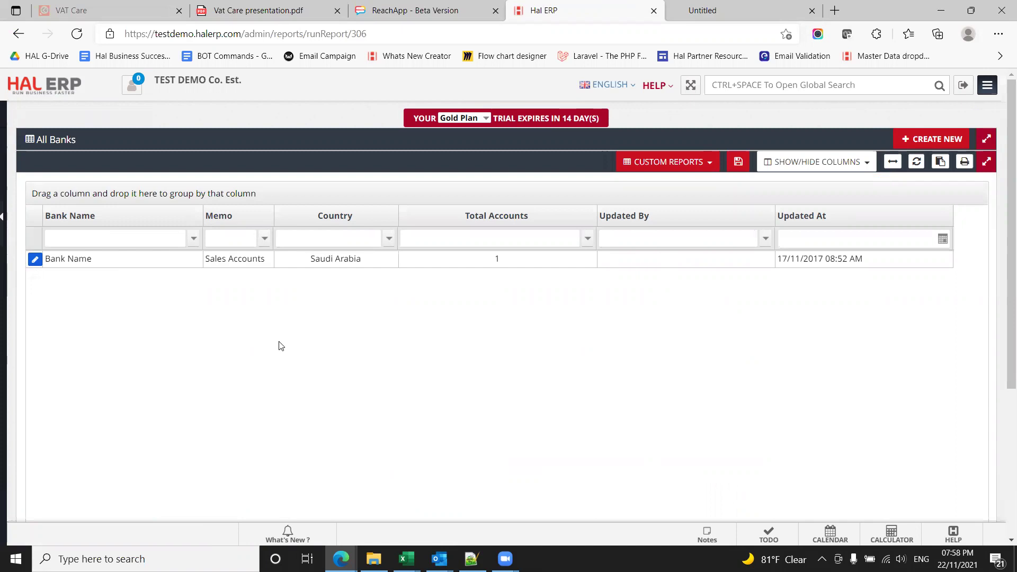
# - Open the Sales Returns list and start a new sales return
pyautogui.moveTo(4, 302)
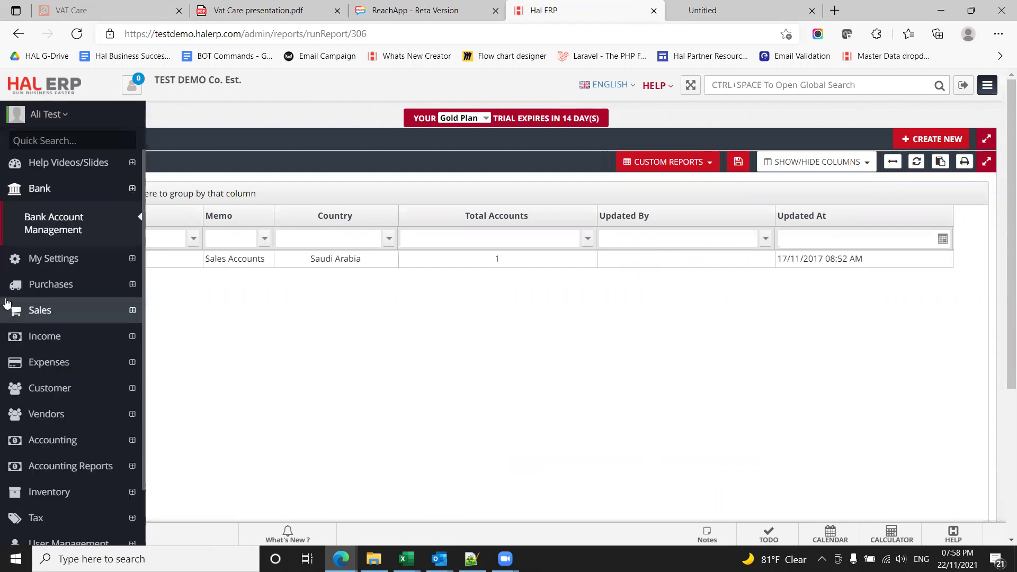
pyautogui.click(37, 193)
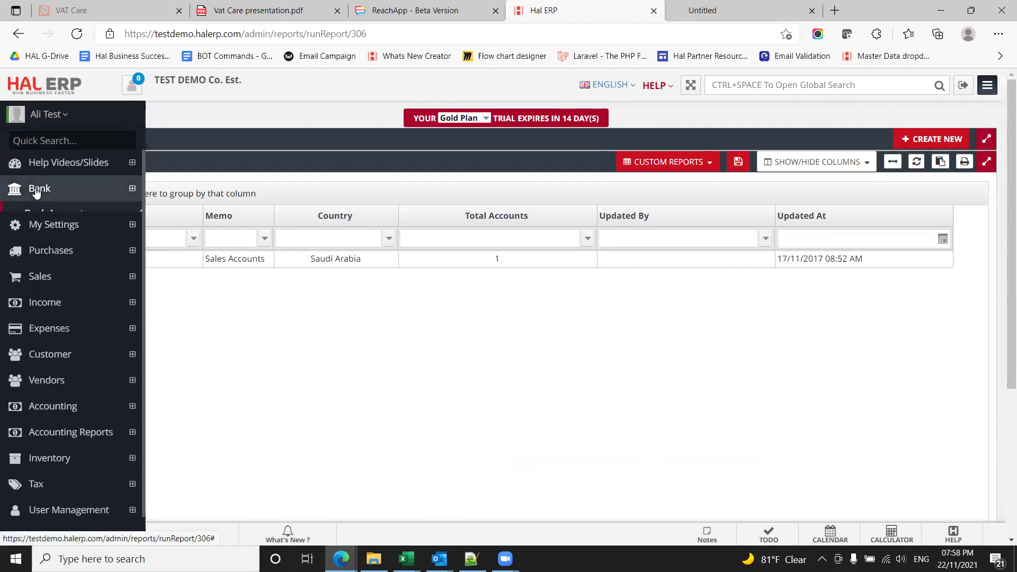
pyautogui.click(38, 268)
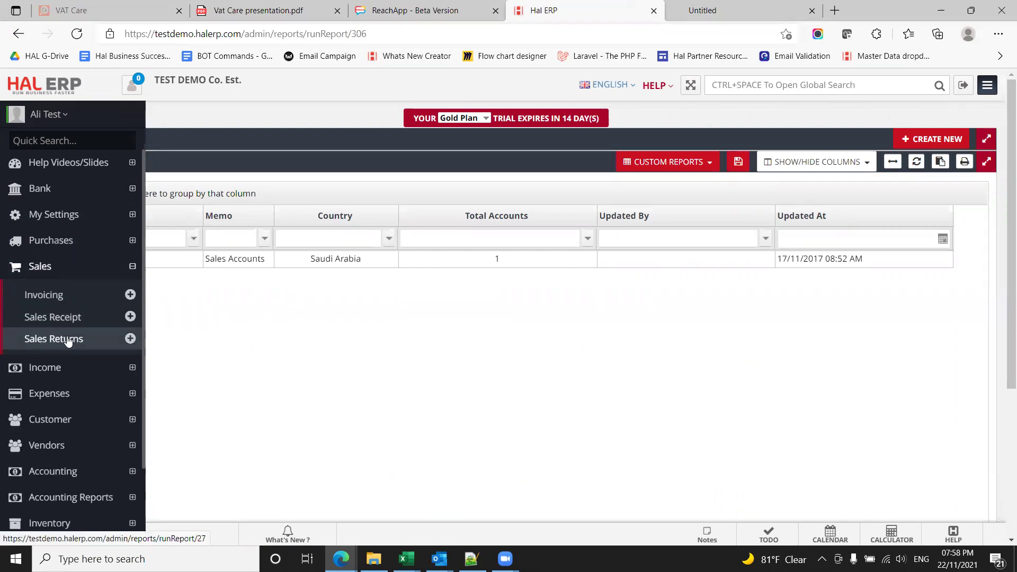
pyautogui.click(79, 341)
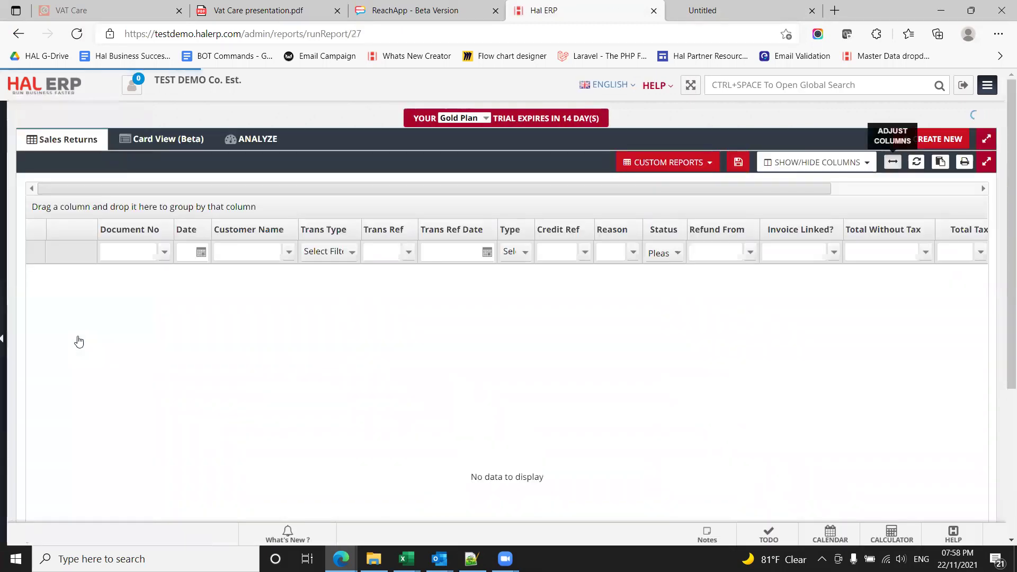
pyautogui.moveTo(2, 356)
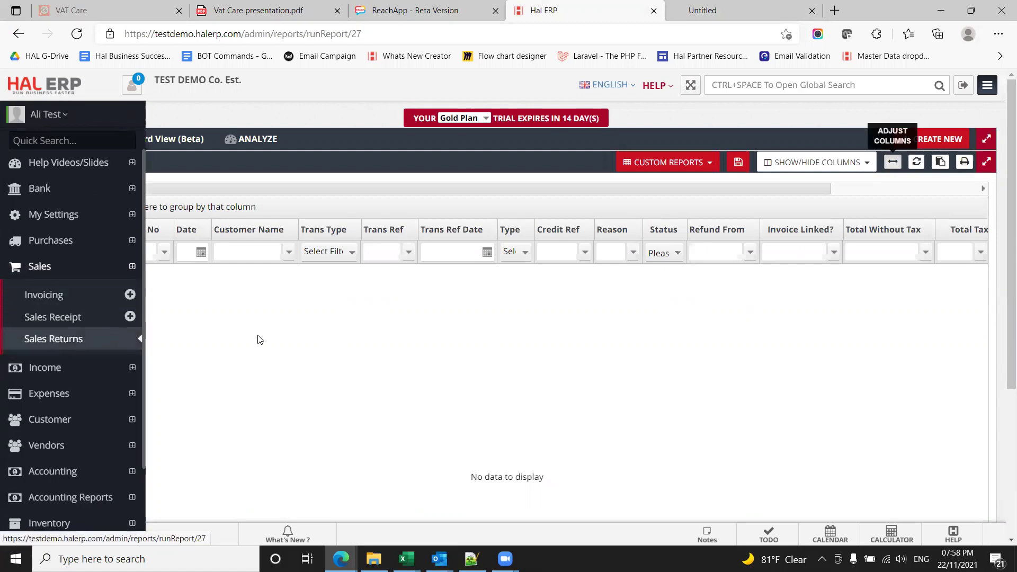
pyautogui.click(947, 139)
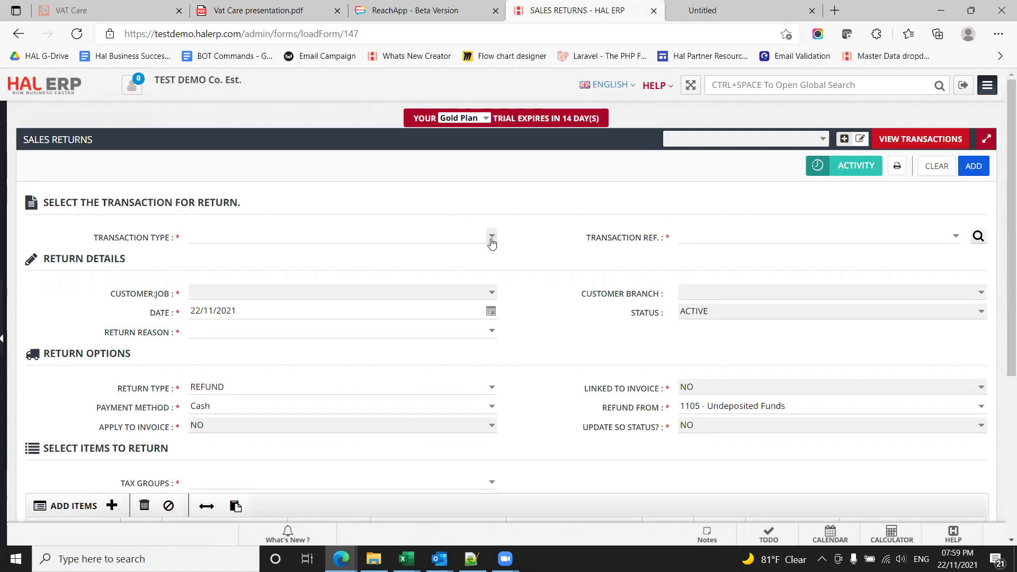
# - Set the return's transaction type to Invoice and select INV-000001 as the transaction reference
pyautogui.click(491, 242)
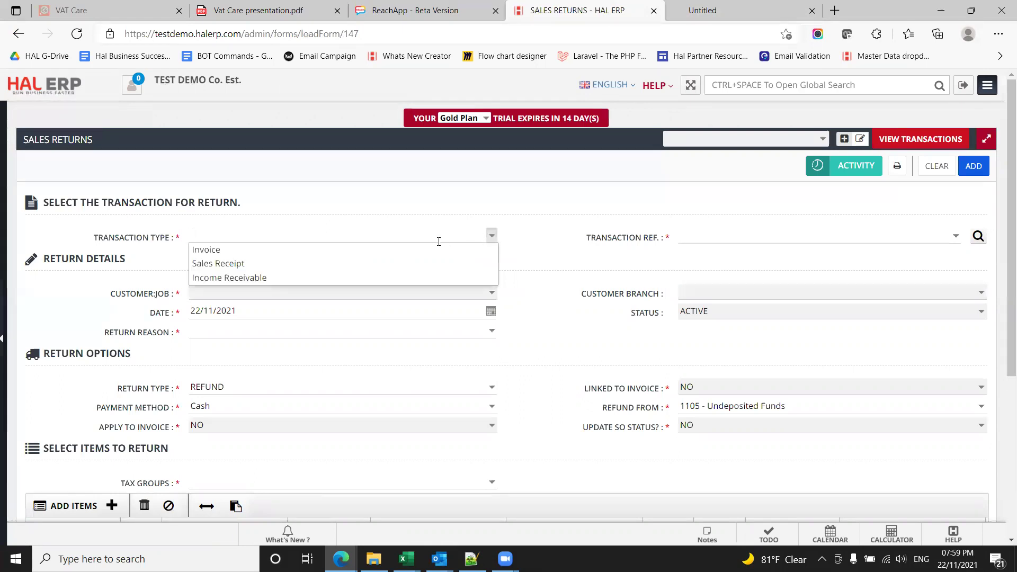
pyautogui.click(397, 251)
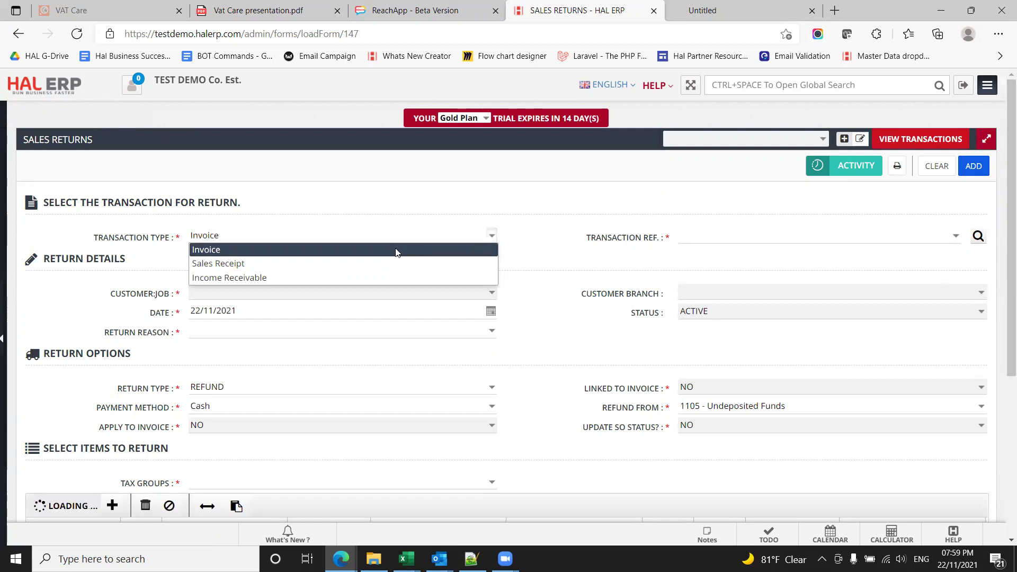
pyautogui.click(957, 240)
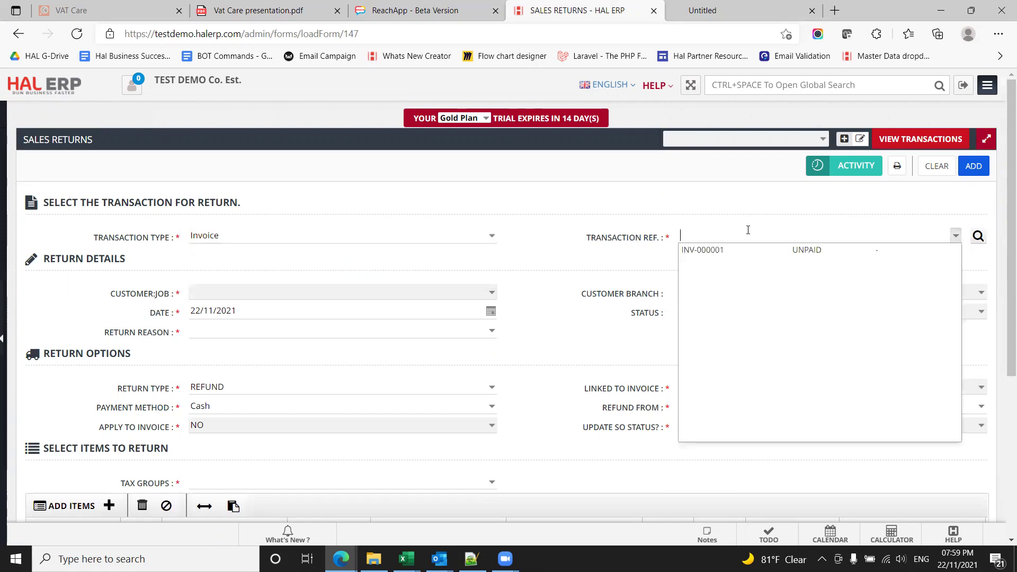
pyautogui.write('0011')
pyautogui.press('BackSpace')
pyautogui.press('BackSpace')
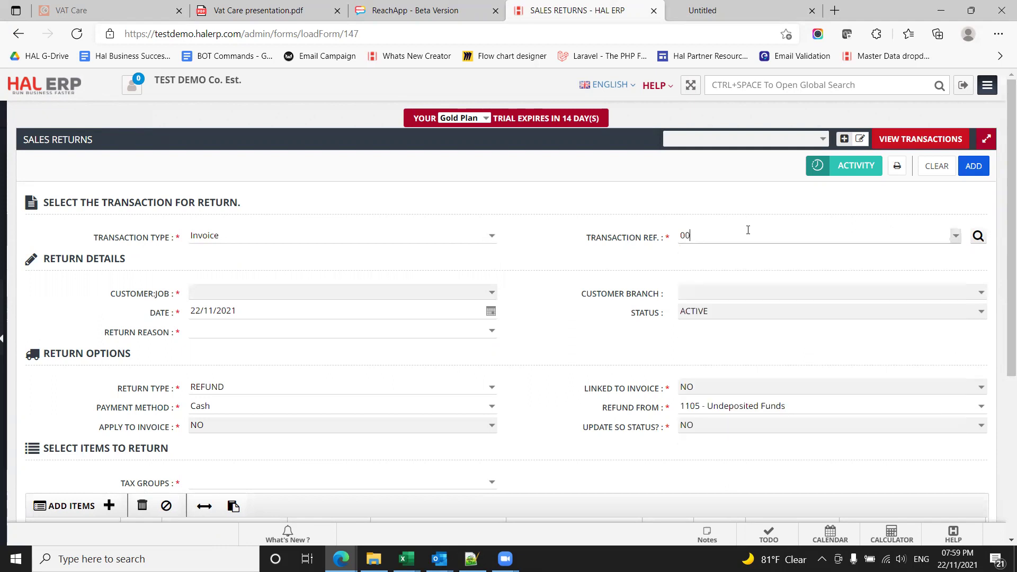
pyautogui.write('0')
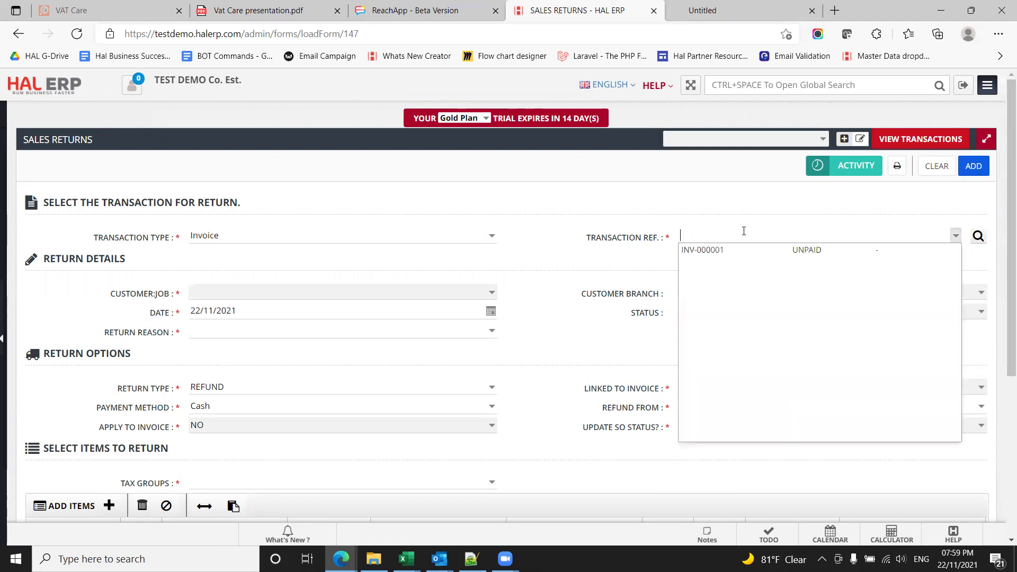
pyautogui.click(710, 250)
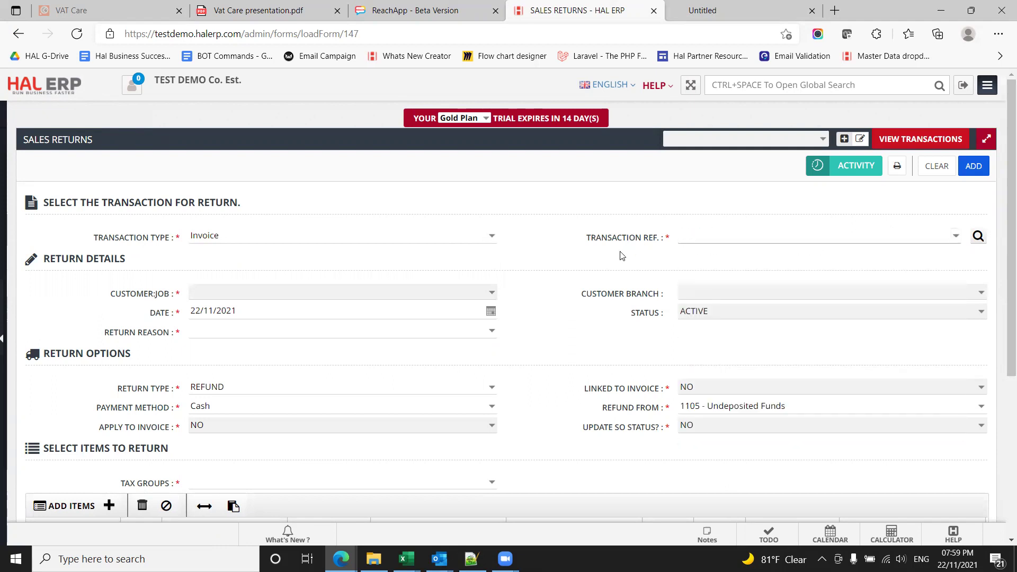
pyautogui.click(979, 237)
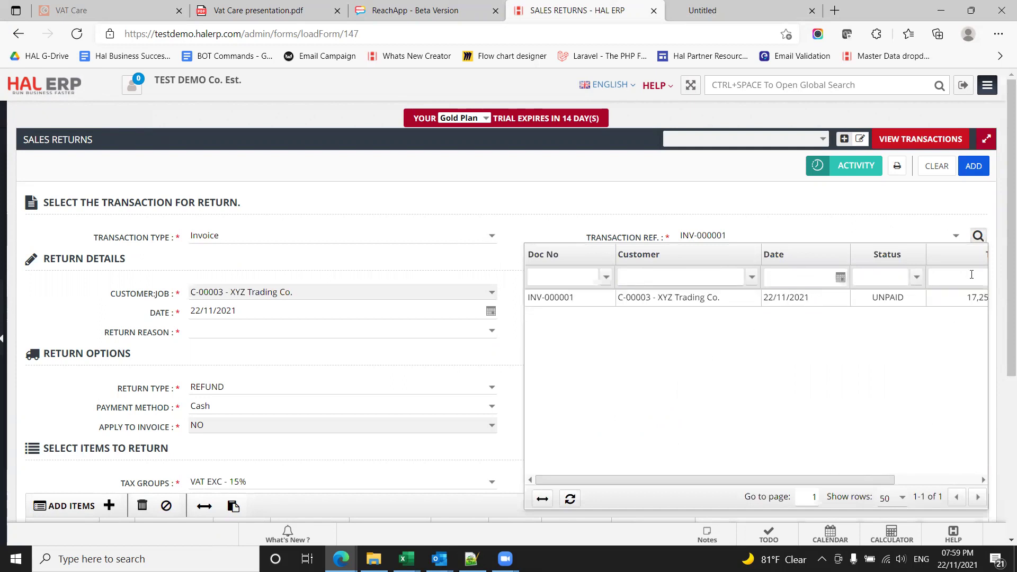
pyautogui.click(978, 236)
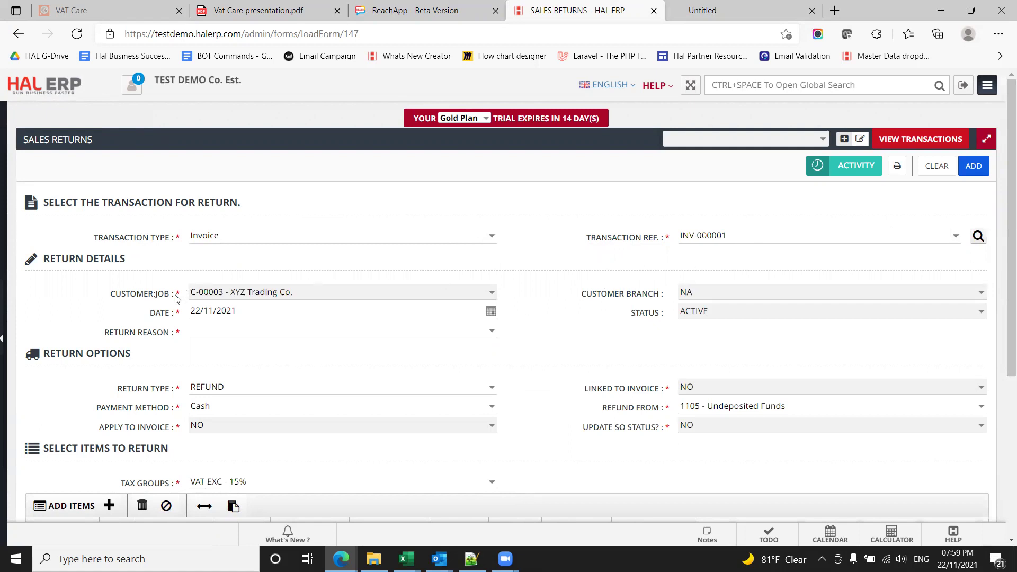
# - Set the return reason to Customer Return and the return type to CREDIT
pyautogui.click(323, 329)
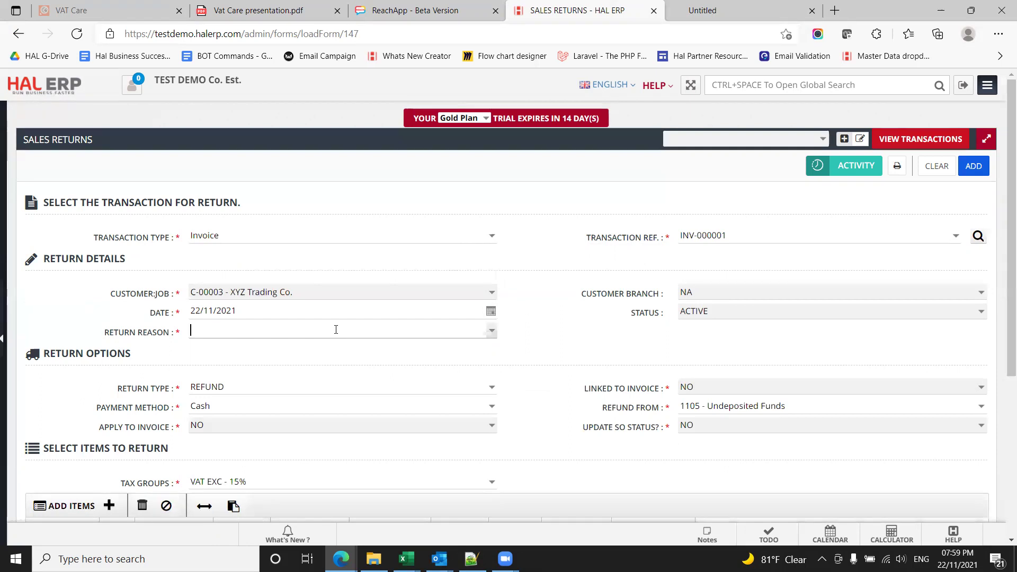
pyautogui.write('Customer Return')
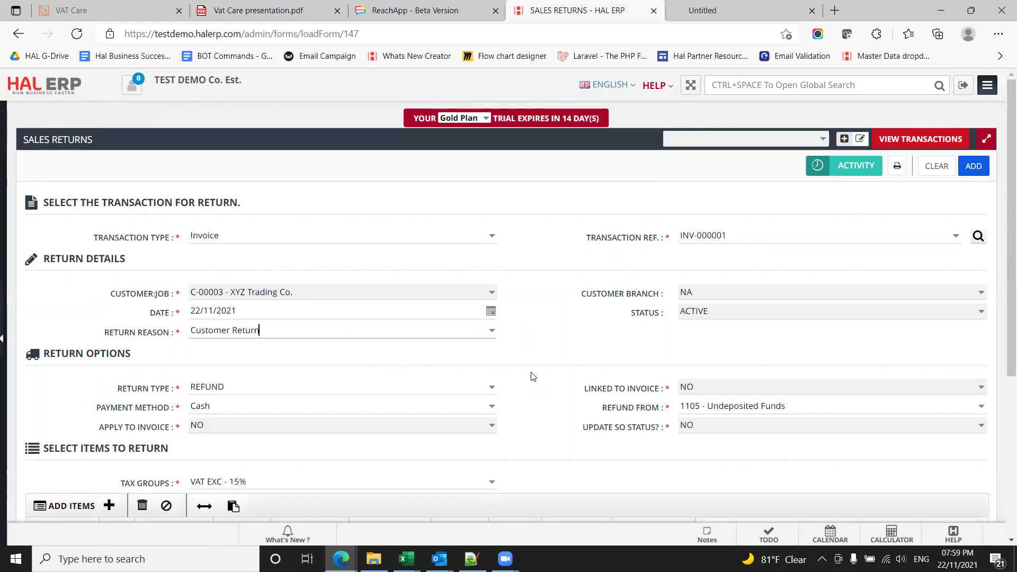
pyautogui.scroll(-2, 529, 374)
pyautogui.click(493, 300)
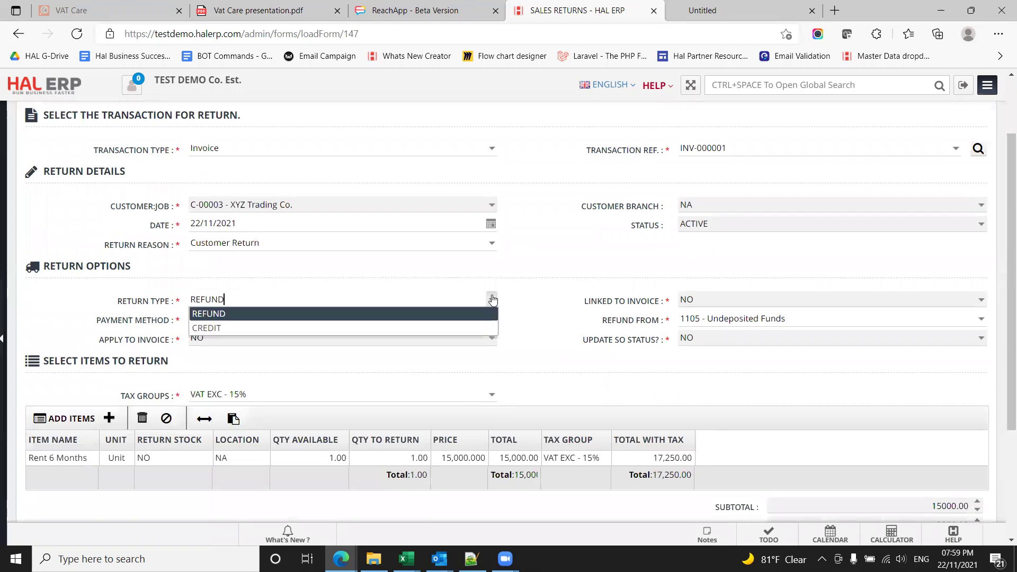
pyautogui.click(422, 322)
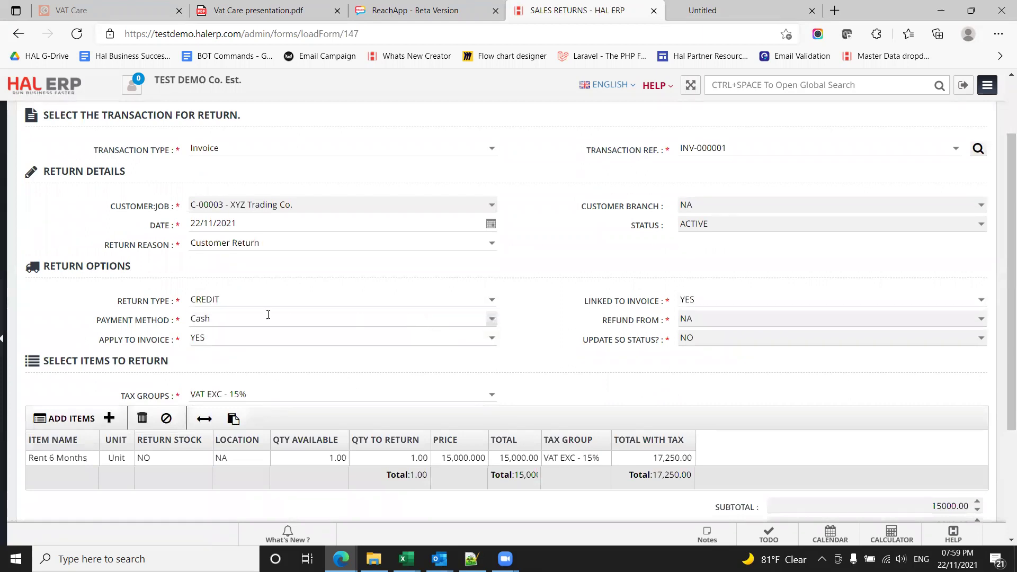
# - Examine the return's transaction reference, its linked-to-invoice and apply-to-invoice options, the item to return and the totals
pyautogui.click(732, 150)
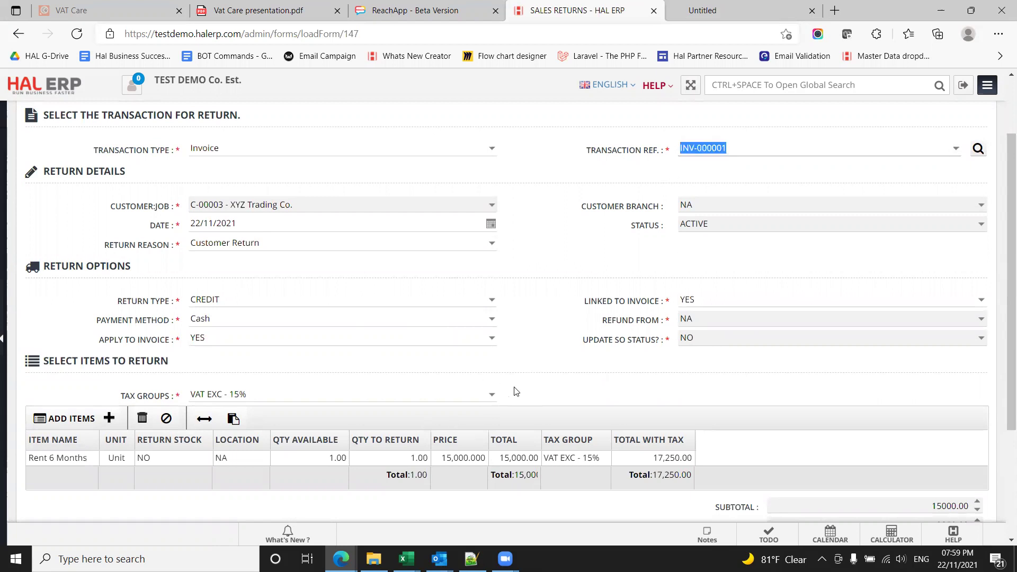
pyautogui.scroll(-2, 515, 392)
pyautogui.scroll(1, 524, 315)
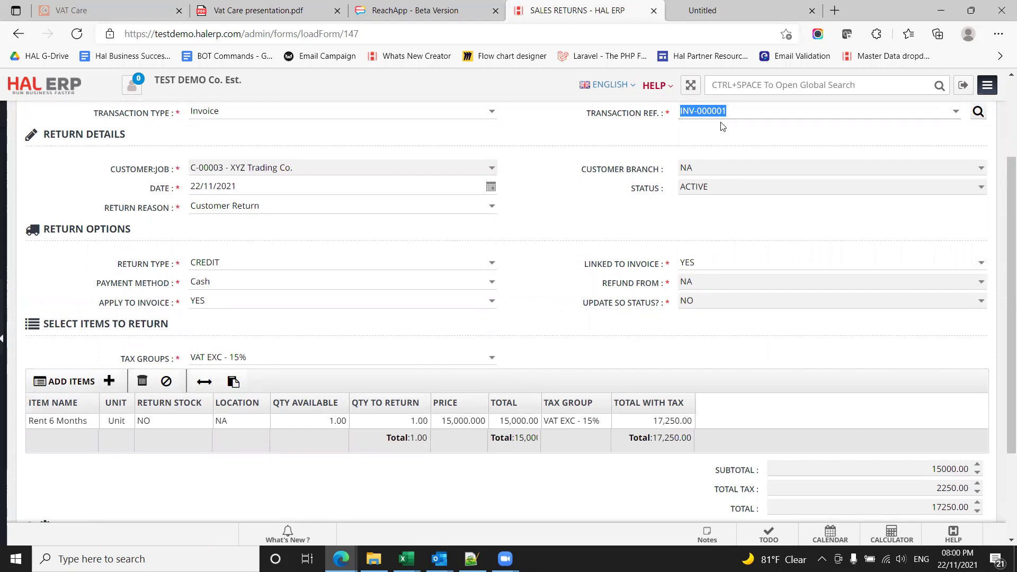
pyautogui.click(705, 263)
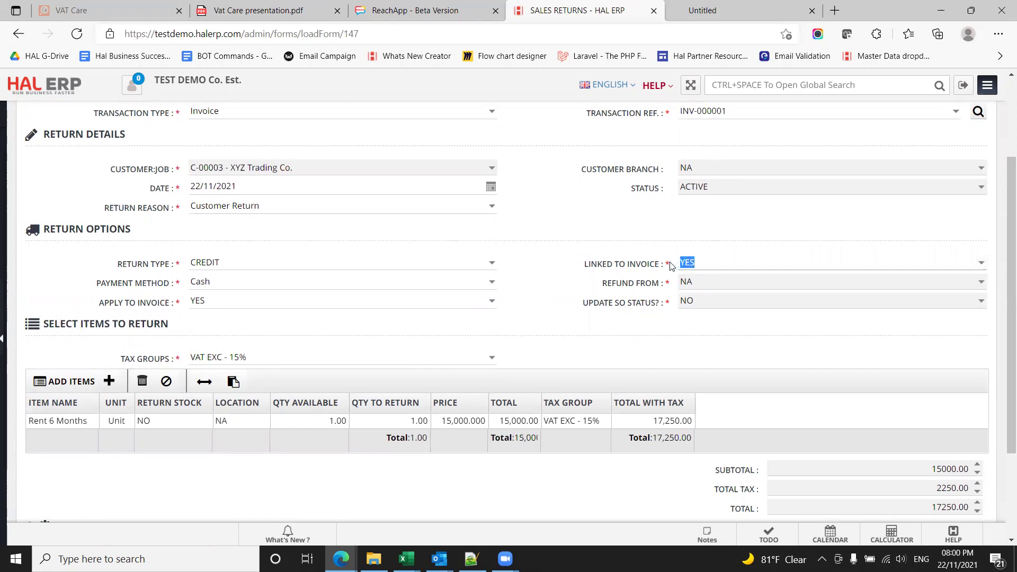
pyautogui.moveTo(254, 300); pyautogui.dragTo(181, 301)
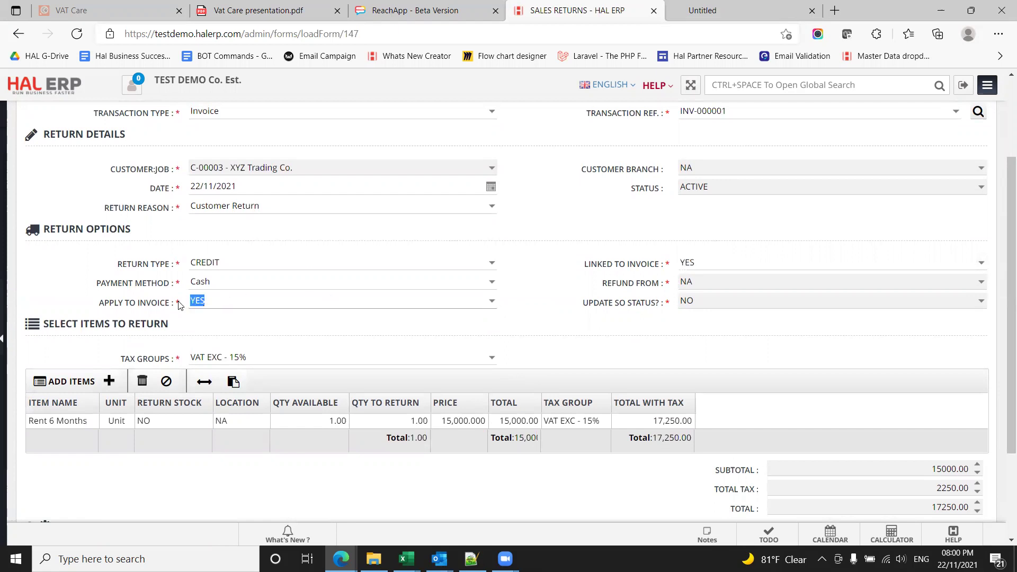
pyautogui.scroll(1, 567, 238)
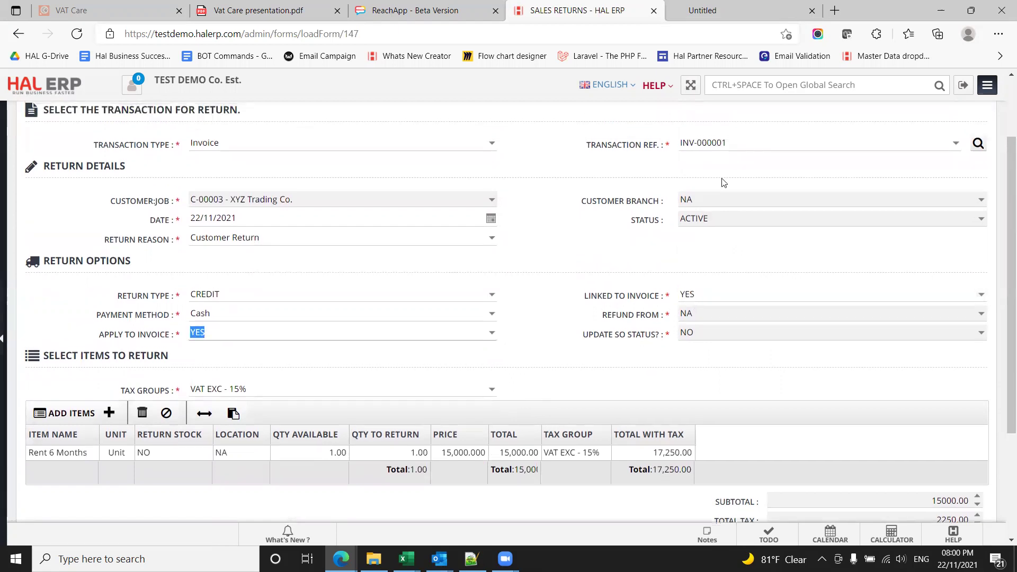
pyautogui.moveTo(748, 143); pyautogui.dragTo(677, 145)
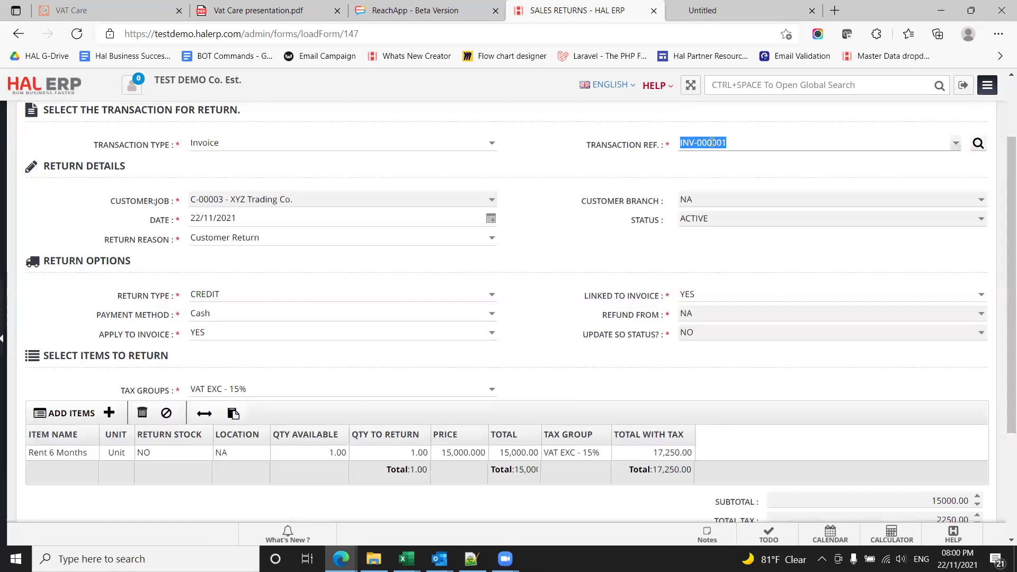
pyautogui.moveTo(702, 295); pyautogui.dragTo(670, 298)
pyautogui.moveTo(211, 334); pyautogui.dragTo(174, 337)
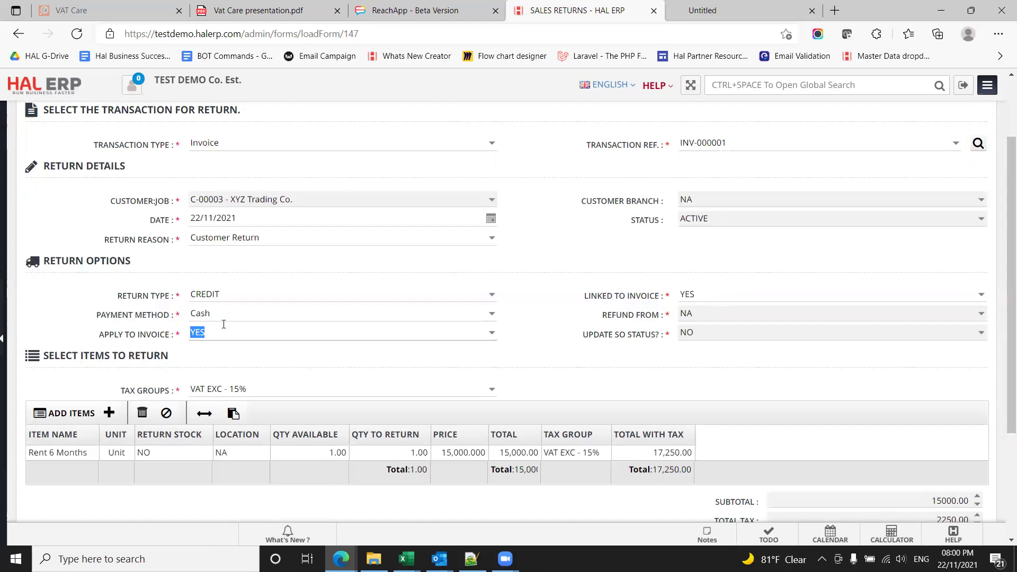
pyautogui.scroll(-3, 557, 341)
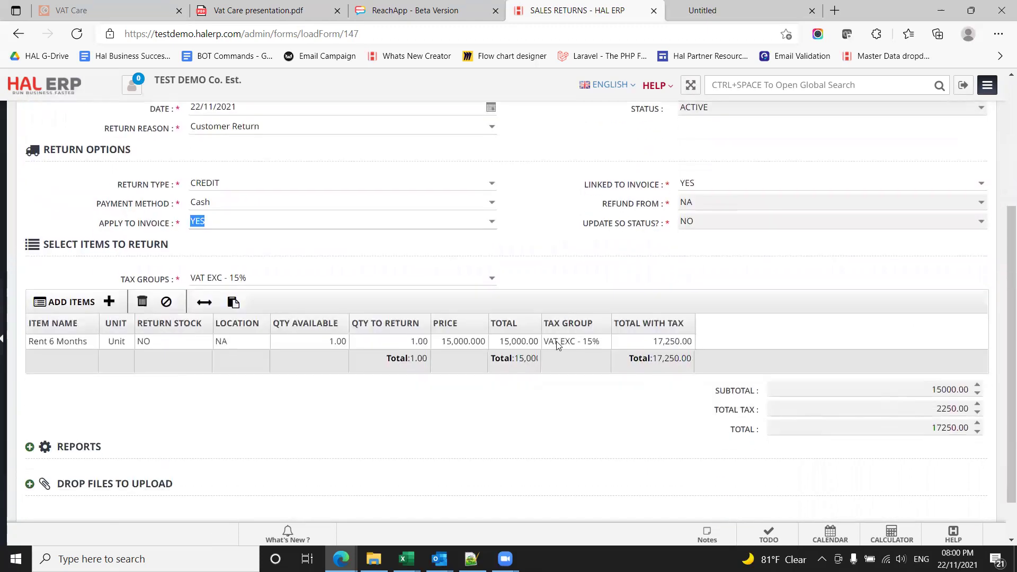
pyautogui.scroll(2, 557, 345)
pyautogui.scroll(-2, 908, 427)
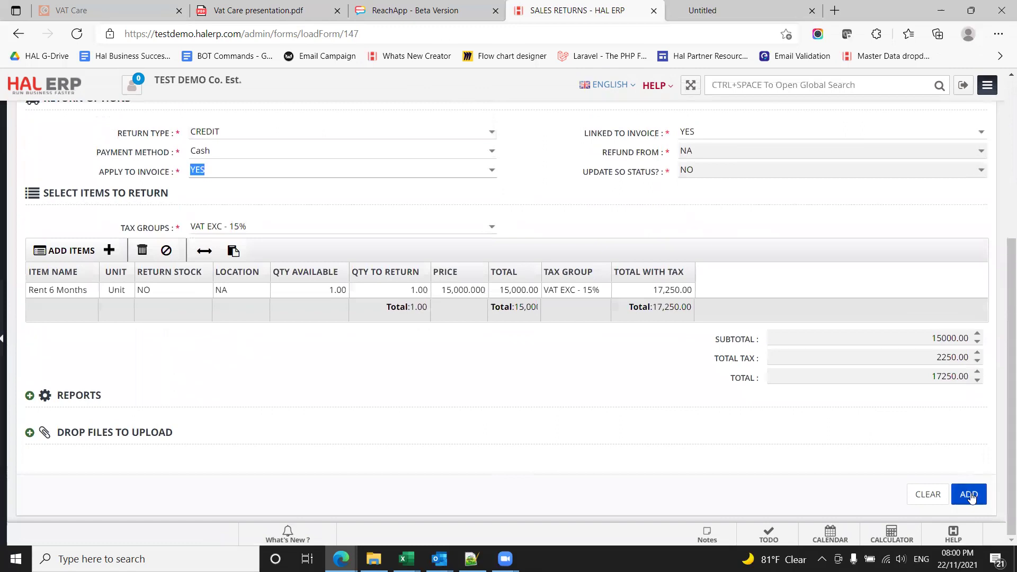
pyautogui.scroll(4, 540, 370)
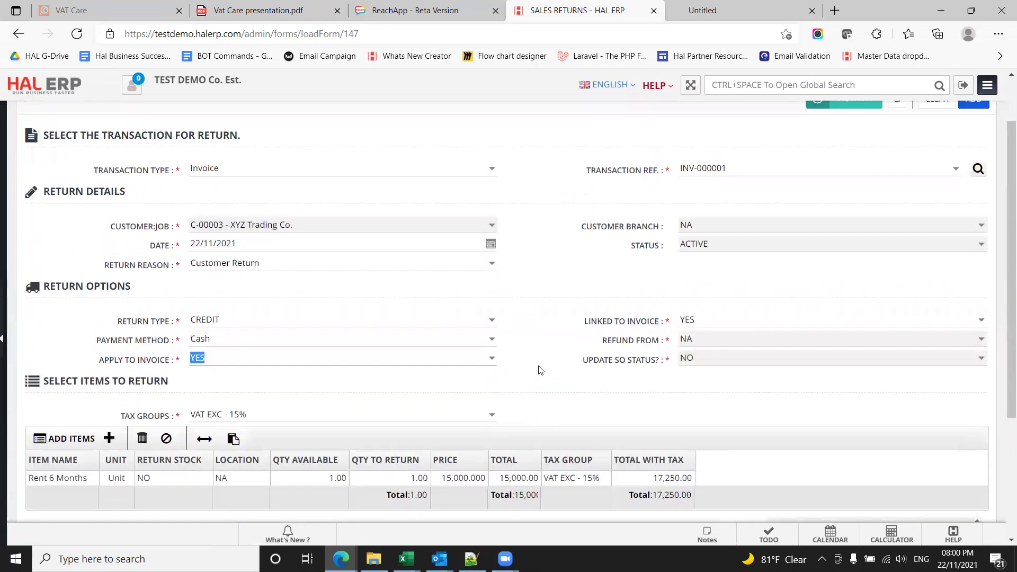